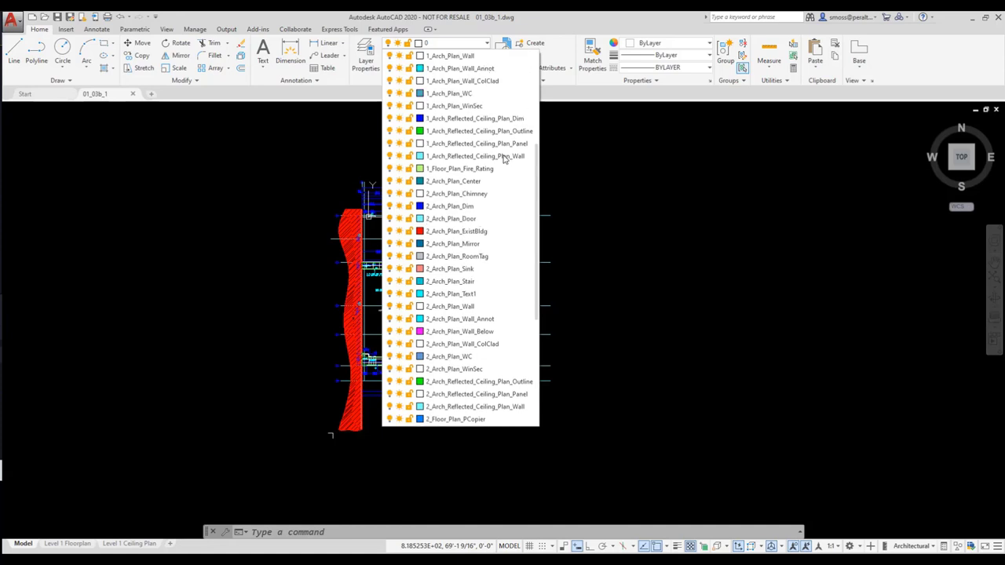
- Look through the complete list of layers in the drawing, then close the list
{"action": "scroll", "coordinate": [504, 159], "scroll_direction": "up", "scroll_amount": 3}
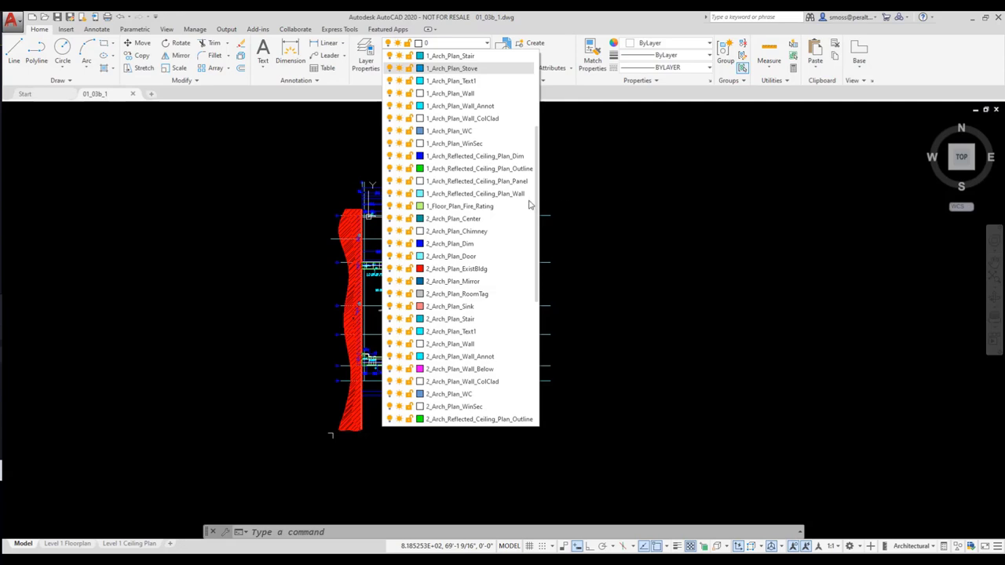
{"action": "scroll", "coordinate": [531, 205], "scroll_direction": "down", "scroll_amount": 5}
{"action": "scroll", "coordinate": [529, 205], "scroll_direction": "down", "scroll_amount": 2}
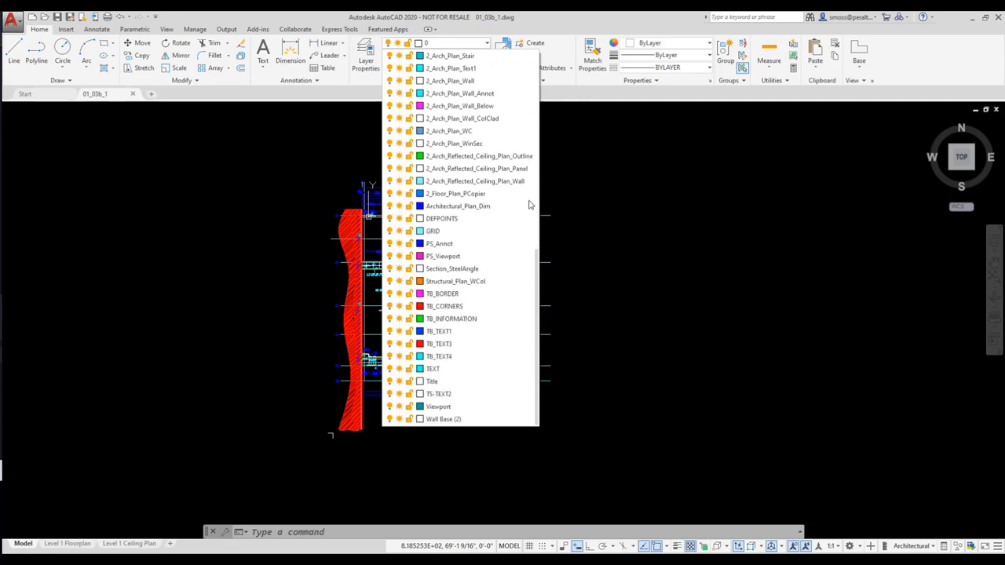
{"action": "left_click", "coordinate": [632, 210]}
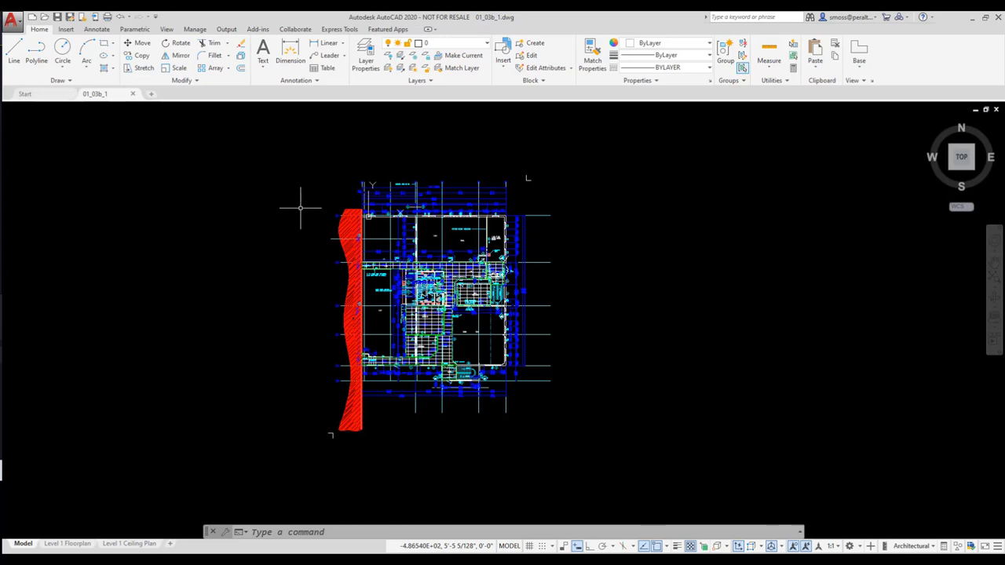
- Open the Layer Properties Manager and create a new properties filter under All named 1_Arch_plan
{"action": "left_click", "coordinate": [366, 55]}
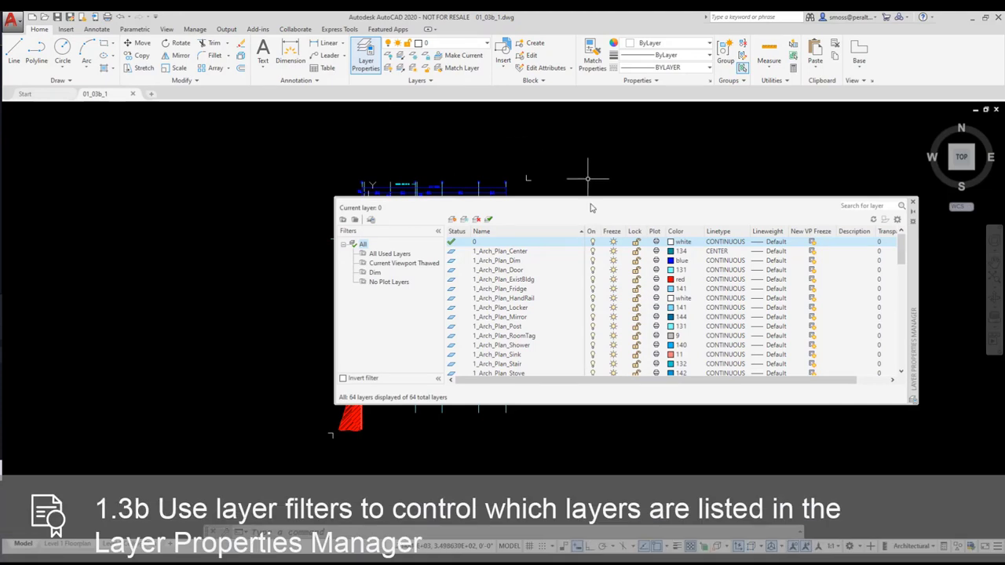
{"action": "right_click", "coordinate": [364, 246]}
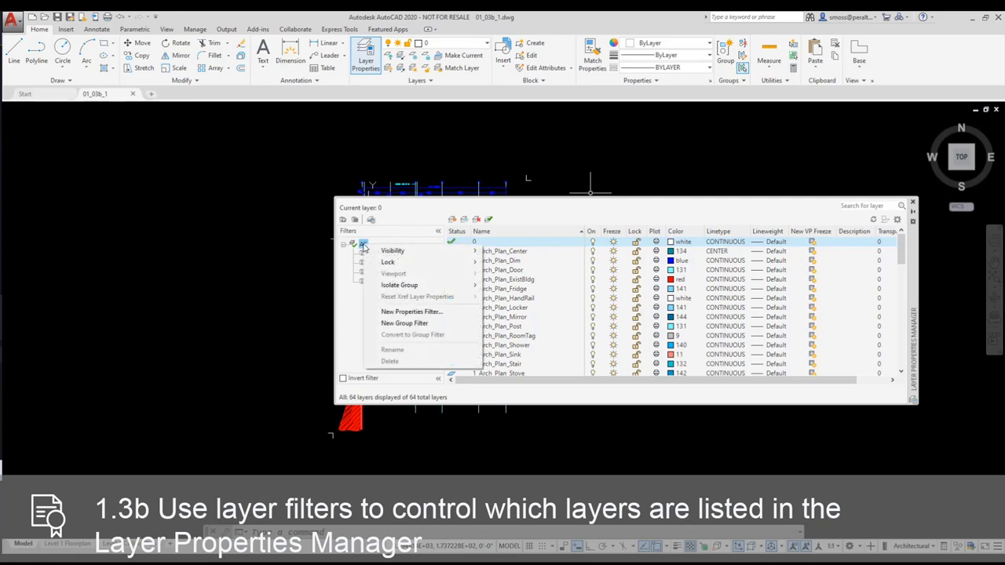
{"action": "left_click", "coordinate": [452, 316]}
{"action": "left_click", "coordinate": [338, 171]}
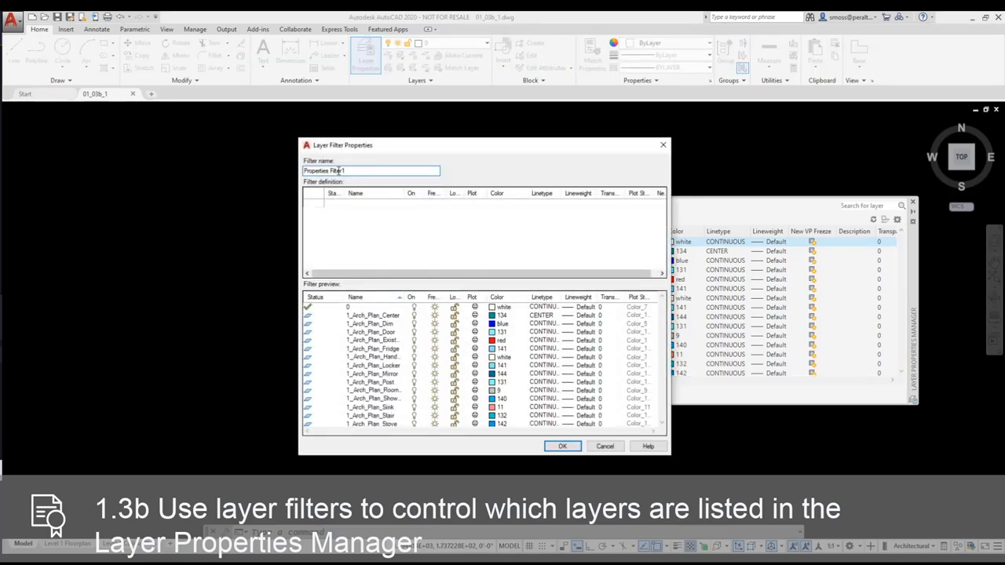
{"action": "left_click_drag", "start_coordinate": [345, 171], "coordinate": [276, 174]}
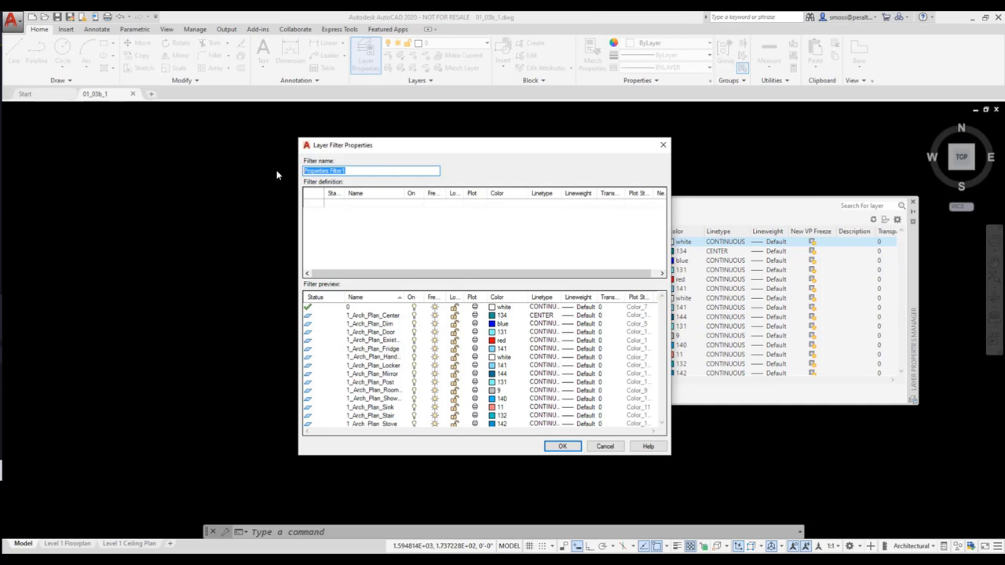
{"action": "type", "text": "1_Arch_plan"}
- Define the filter by the layer name 1_Arch_Plan, save it, and check which layers the current-layer list offers
{"action": "left_click", "coordinate": [346, 203]}
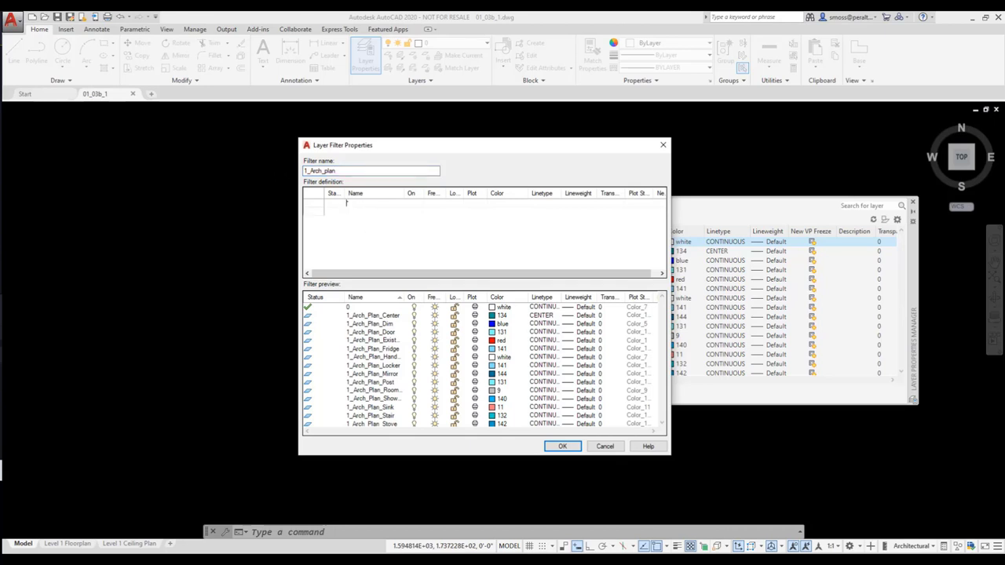
{"action": "type", "text": "1_A"}
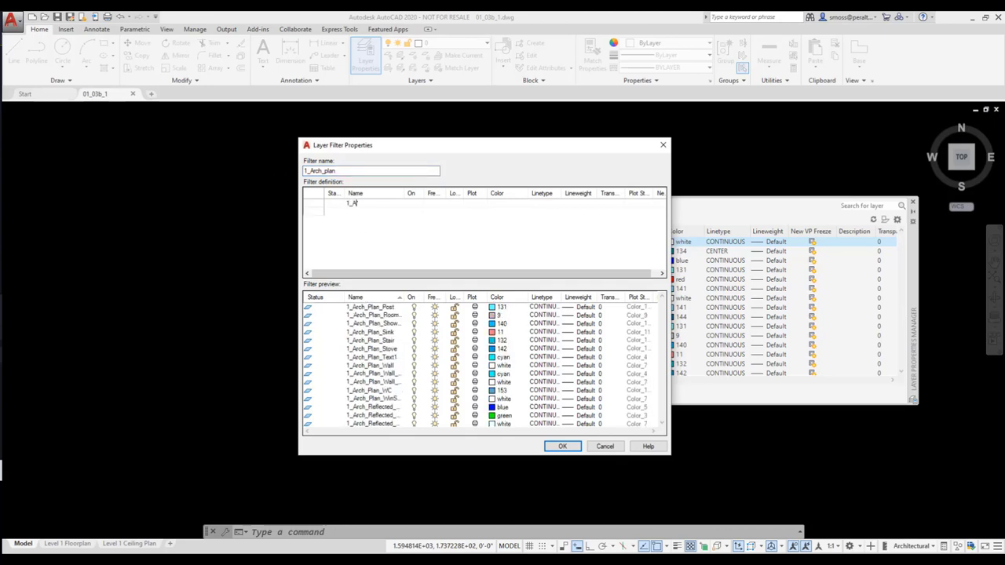
{"action": "type", "text": "rch_Pl"}
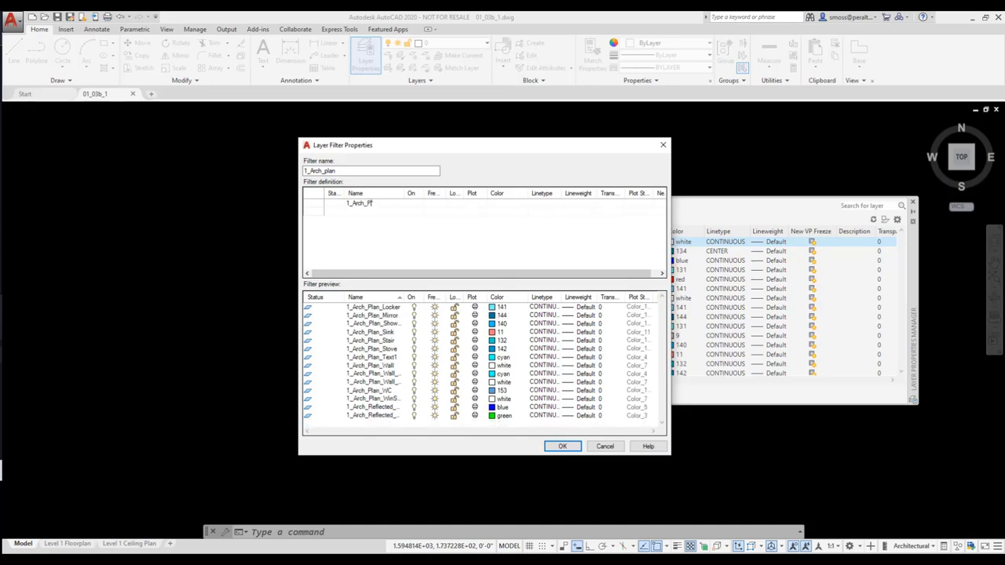
{"action": "type", "text": "an"}
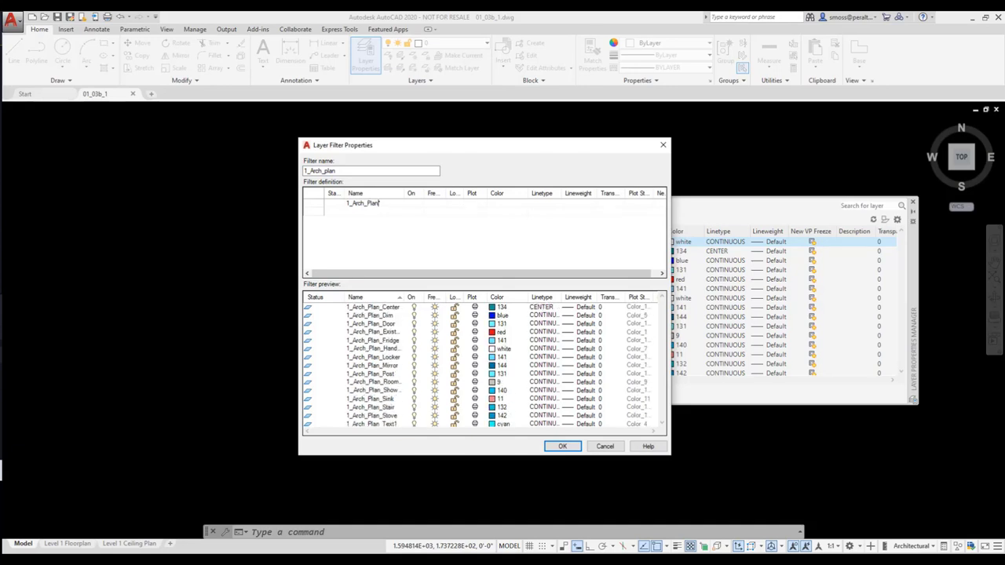
{"action": "left_click_drag", "start_coordinate": [480, 151], "coordinate": [339, 154]}
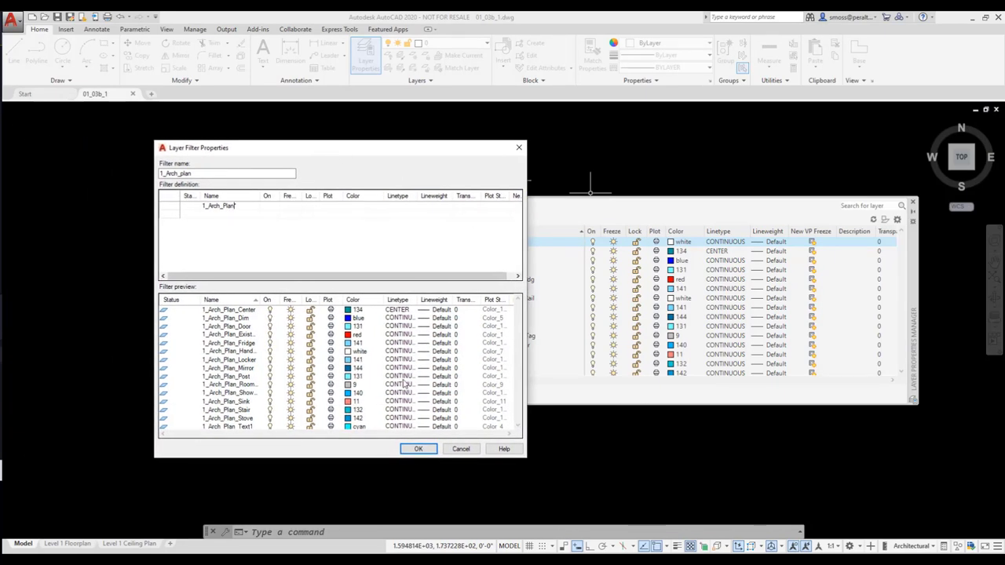
{"action": "left_click_drag", "start_coordinate": [324, 457], "coordinate": [326, 492]}
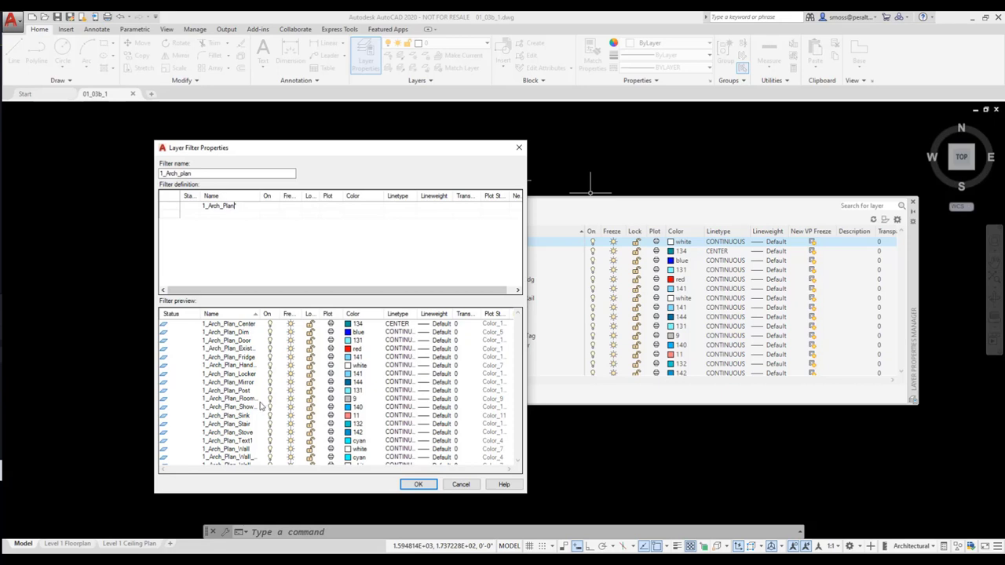
{"action": "left_click", "coordinate": [413, 485]}
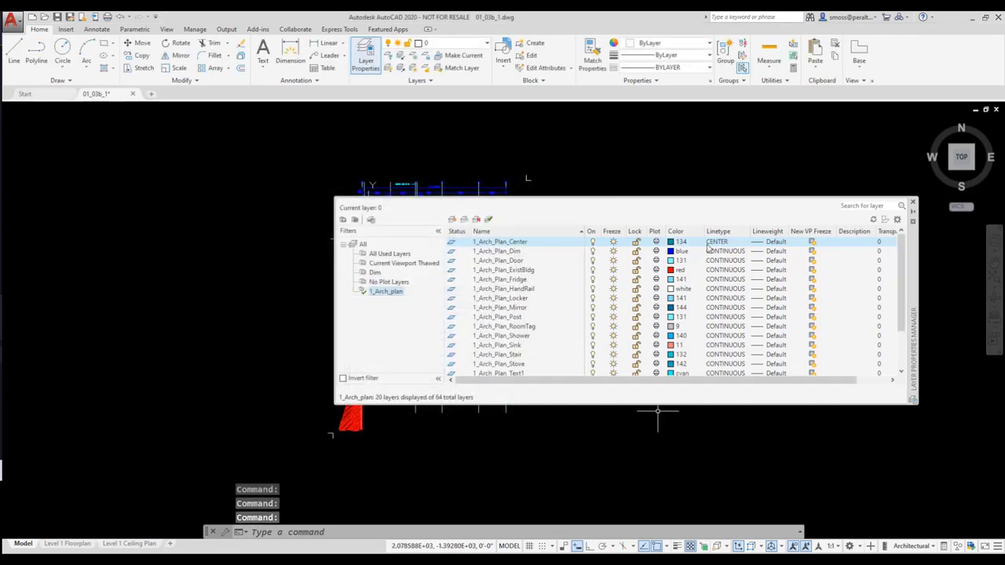
{"action": "left_click", "coordinate": [437, 45]}
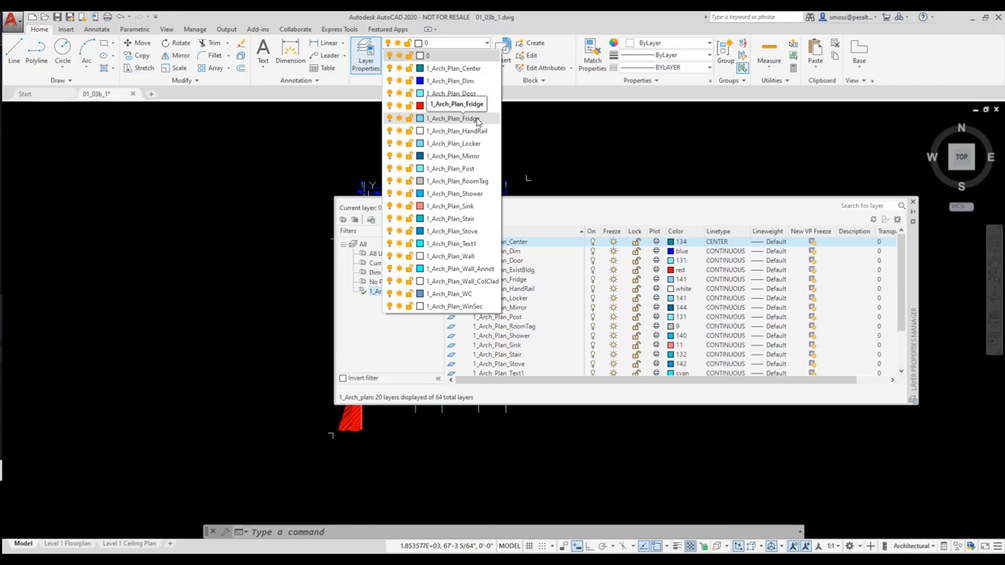
{"action": "left_click", "coordinate": [375, 149]}
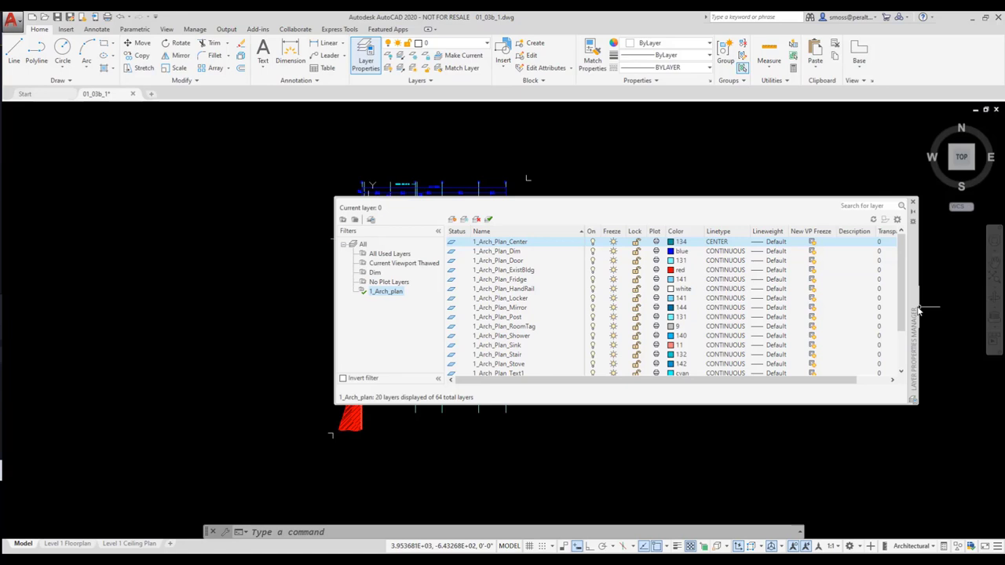
- Isolate the layers of the 1_Arch_plan filter in all viewports and narrow the layer palette to uncover the drawing
{"action": "left_click_drag", "start_coordinate": [918, 310], "coordinate": [882, 419]}
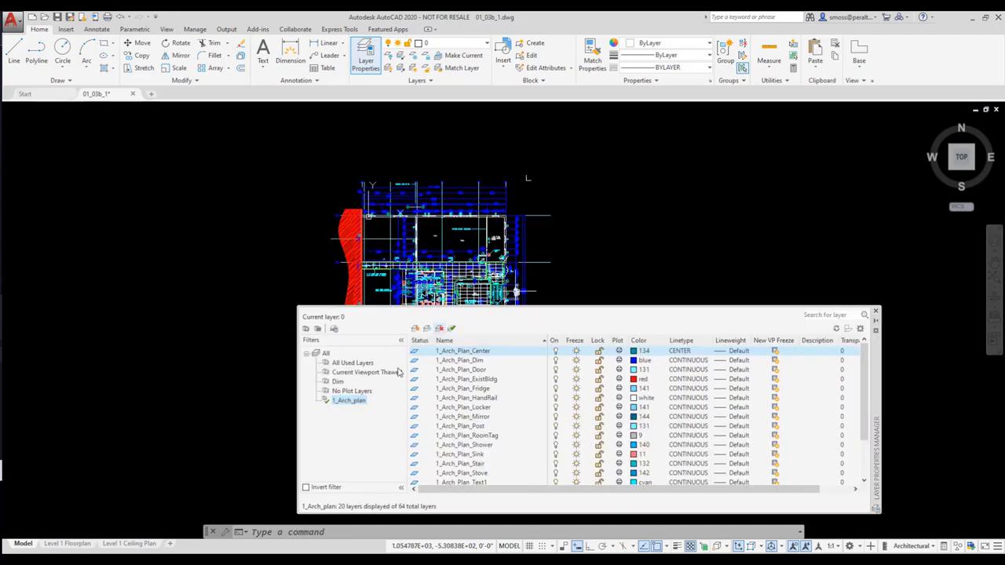
{"action": "right_click", "coordinate": [351, 402]}
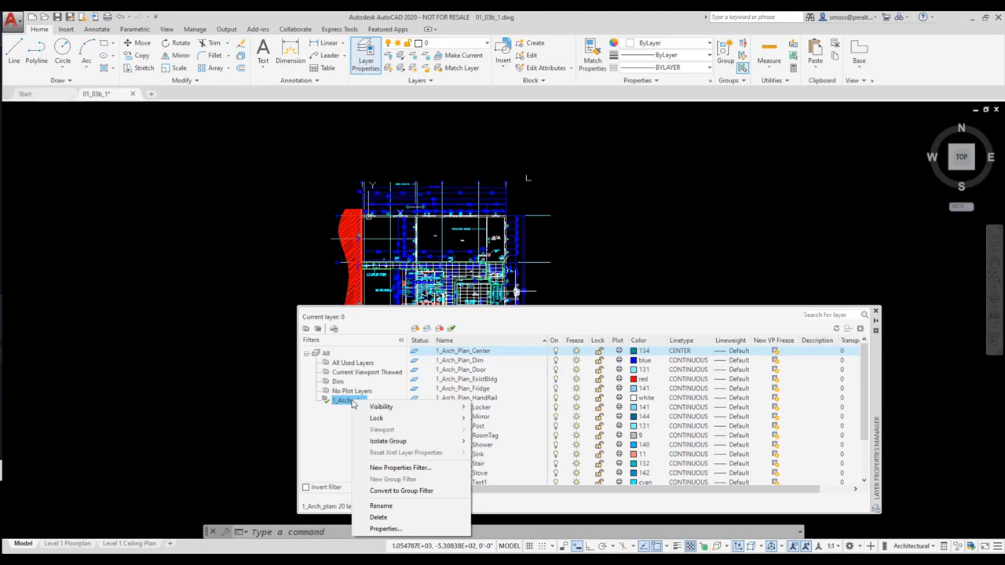
{"action": "mouse_move", "coordinate": [406, 445]}
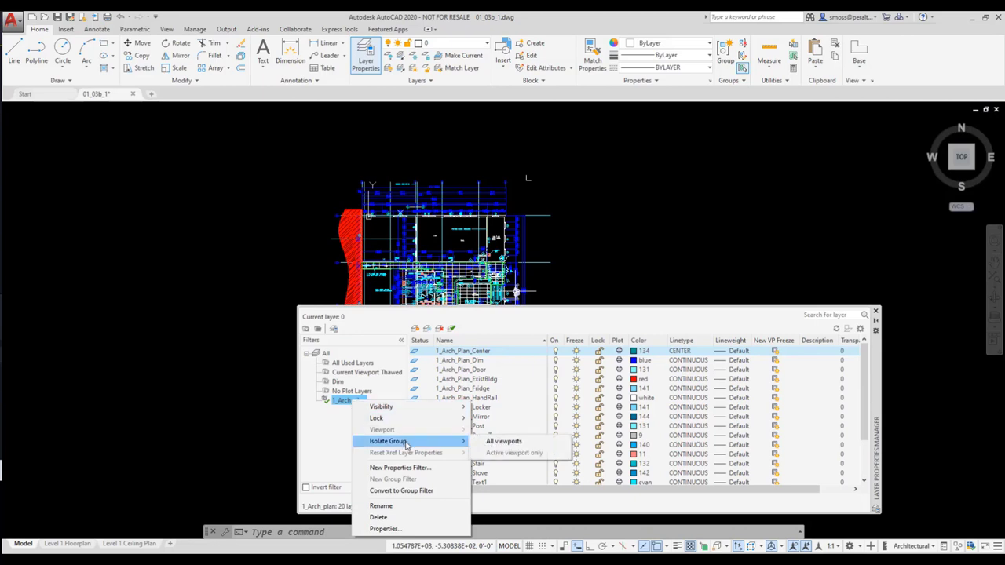
{"action": "left_click", "coordinate": [503, 442]}
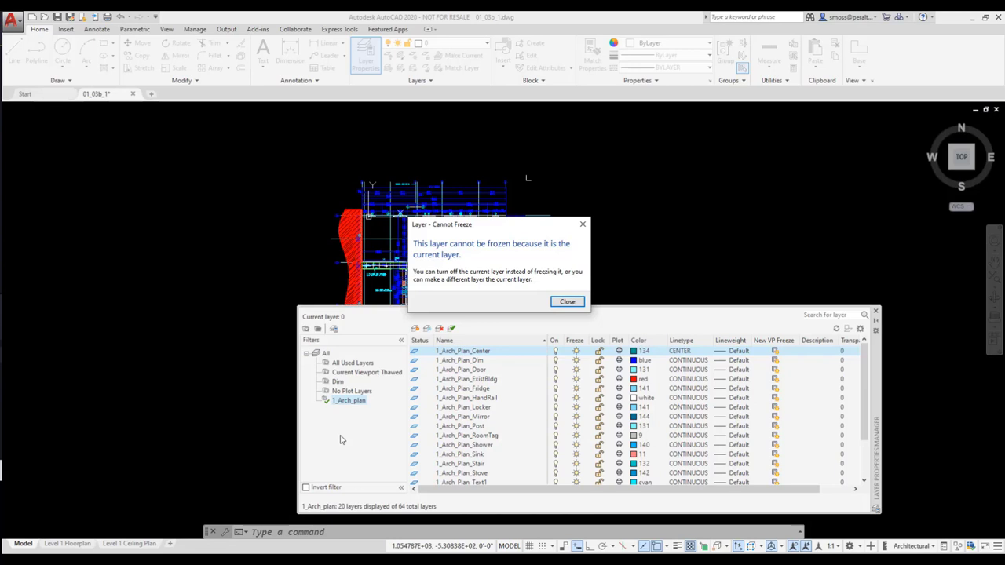
{"action": "left_click", "coordinate": [567, 302]}
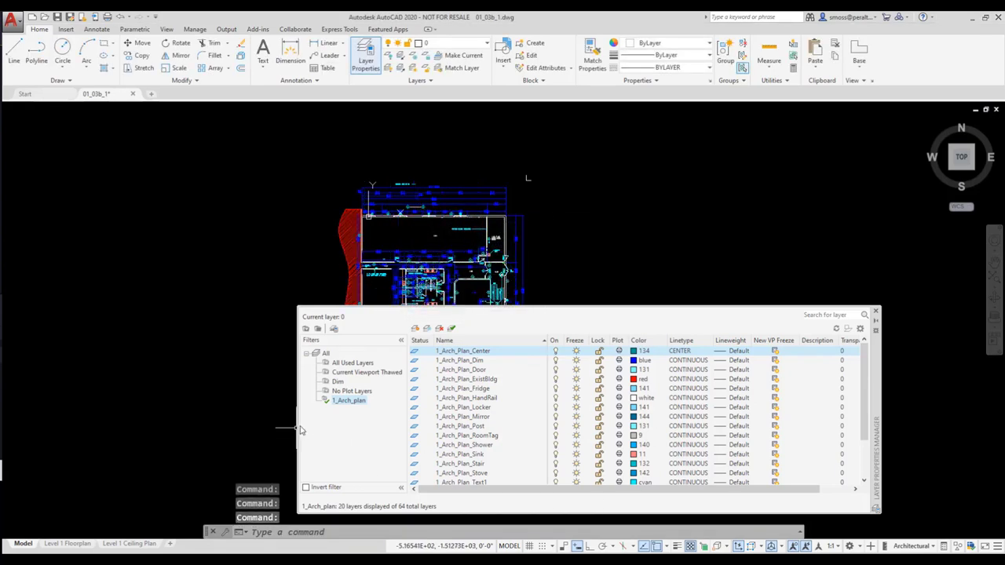
{"action": "left_click_drag", "start_coordinate": [298, 428], "coordinate": [554, 428]}
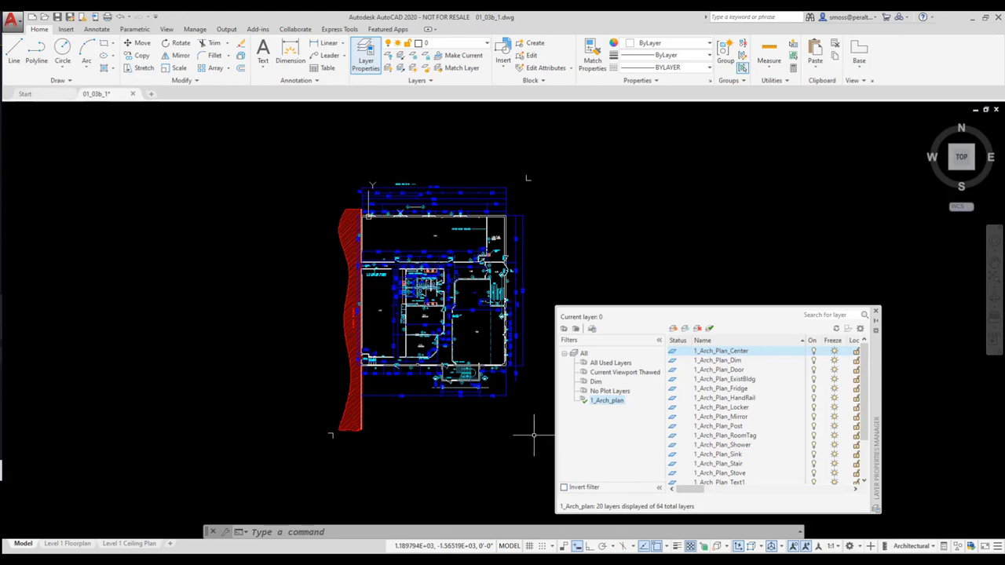
- List all layers again with the All filter and reposition the layer palette beside the floor plan
{"action": "double_click", "coordinate": [583, 354]}
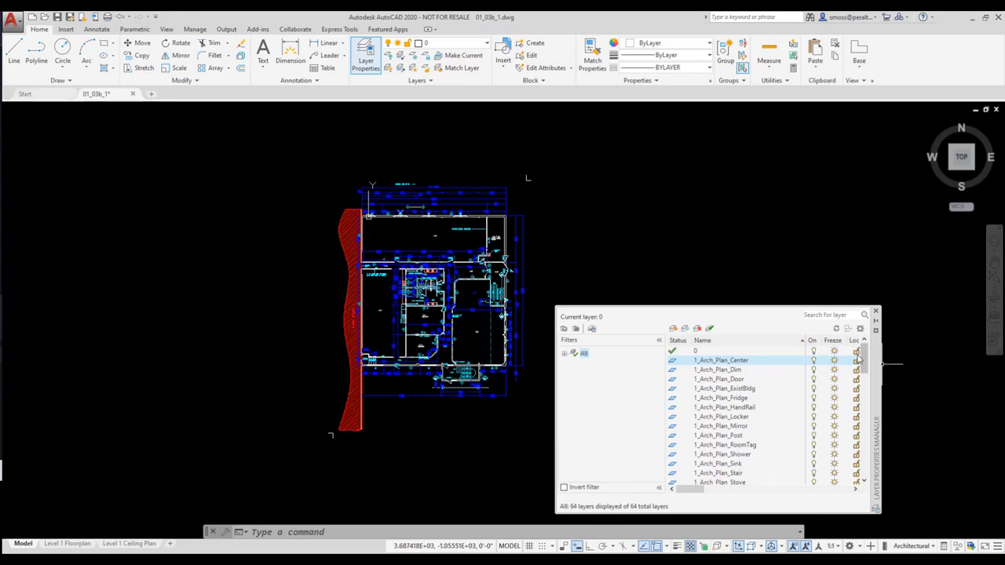
{"action": "mouse_move", "coordinate": [858, 358]}
{"action": "left_mouse_down"}
{"action": "mouse_move", "coordinate": [863, 477]}
{"action": "mouse_move", "coordinate": [865, 356]}
{"action": "left_mouse_up"}
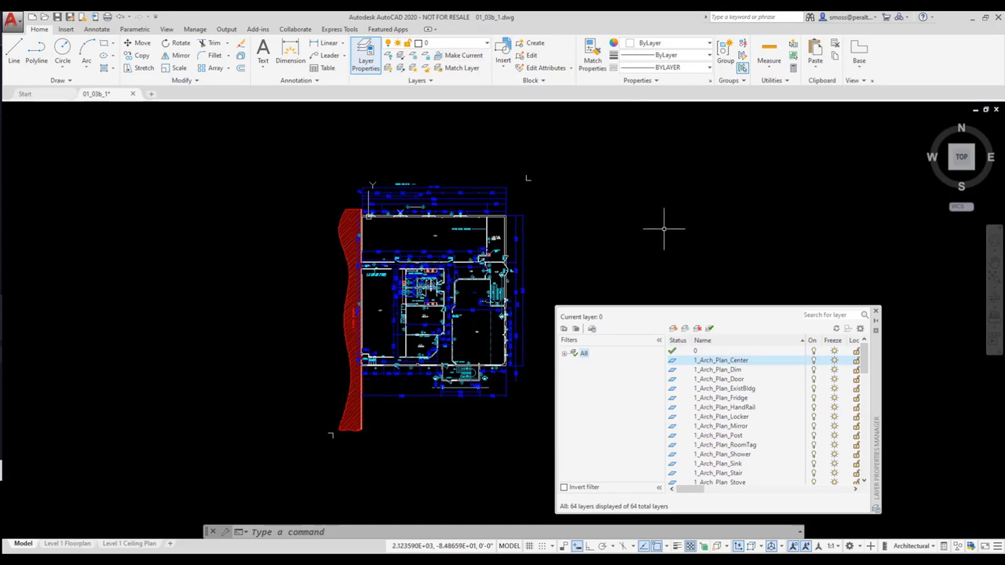
{"action": "left_click_drag", "start_coordinate": [876, 392], "coordinate": [872, 264]}
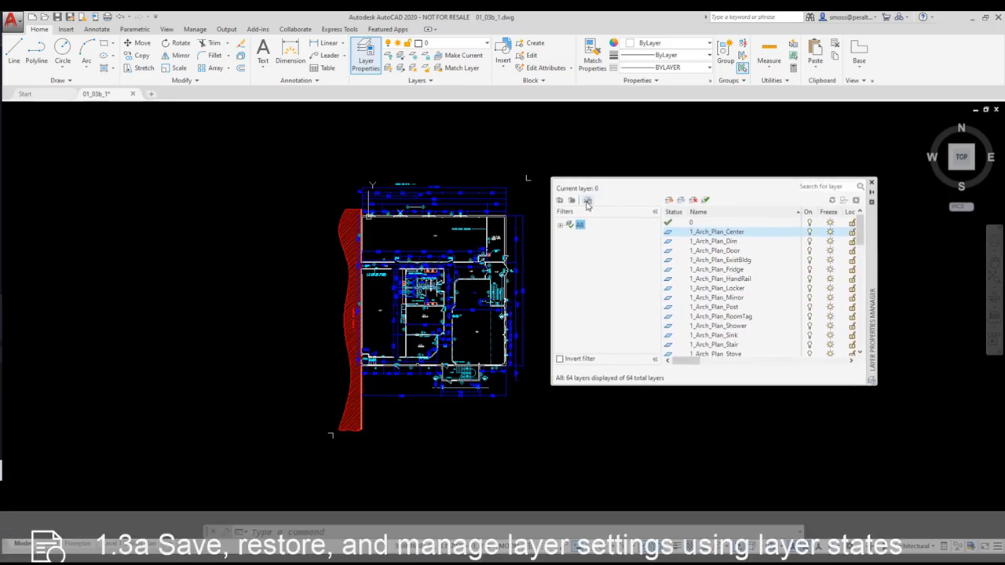
- Save the current layer settings as a new layer state named Level 1 Floor Plan and close the Layer States Manager
{"action": "left_click", "coordinate": [587, 202]}
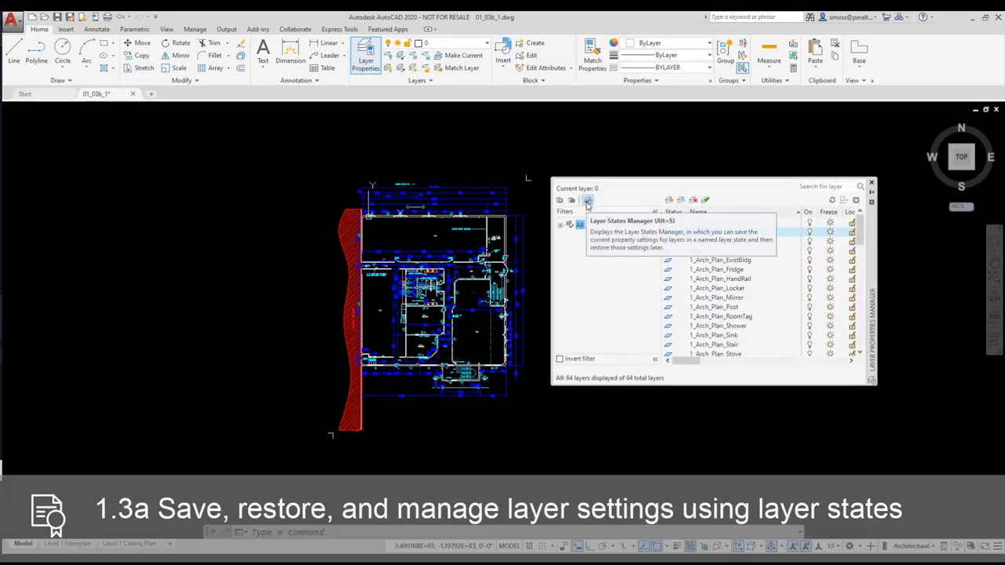
{"action": "left_click_drag", "start_coordinate": [581, 202], "coordinate": [749, 250]}
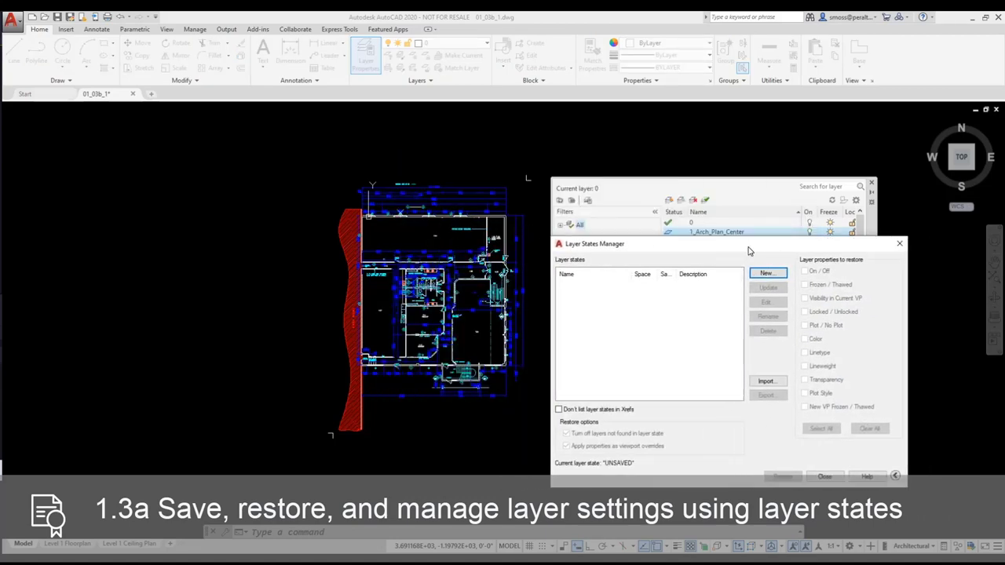
{"action": "left_click", "coordinate": [767, 273]}
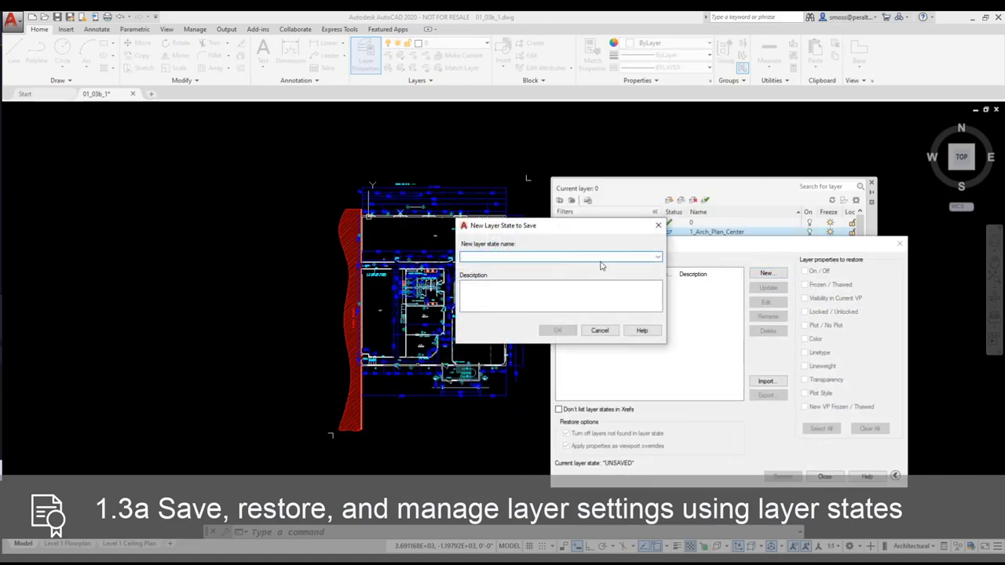
{"action": "left_click_drag", "start_coordinate": [572, 229], "coordinate": [694, 240]}
{"action": "type", "text": "Le"}
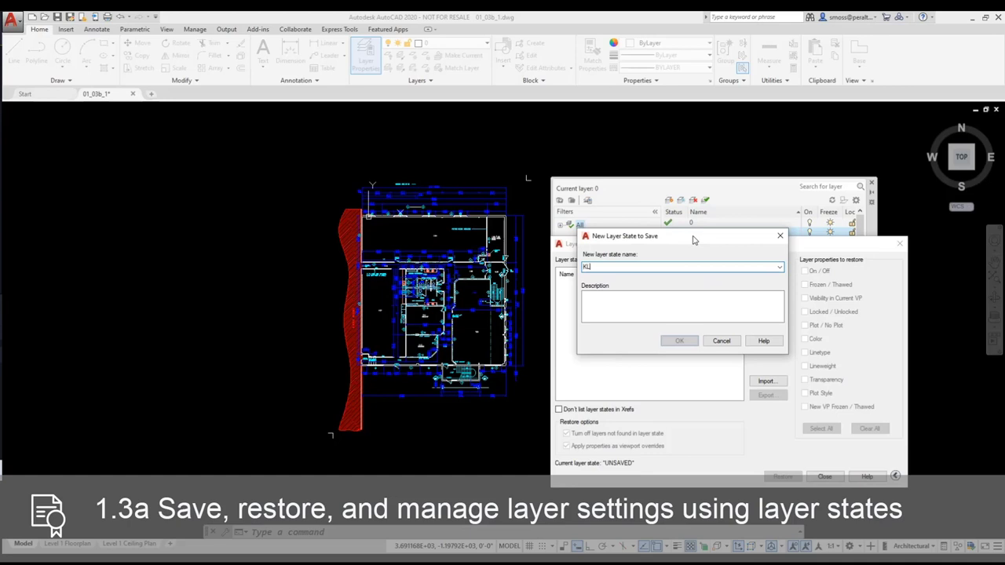
{"action": "key", "text": "BackSpace"}
{"action": "key", "text": "BackSpace"}
{"action": "type", "text": "Lev"}
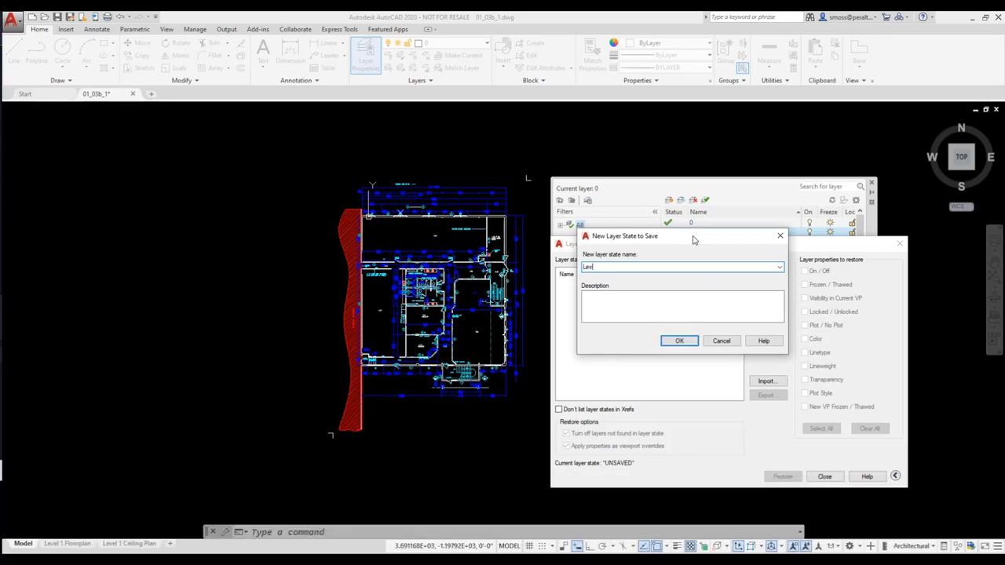
{"action": "type", "text": "el 1 Floor Plan"}
{"action": "left_click", "coordinate": [679, 341]}
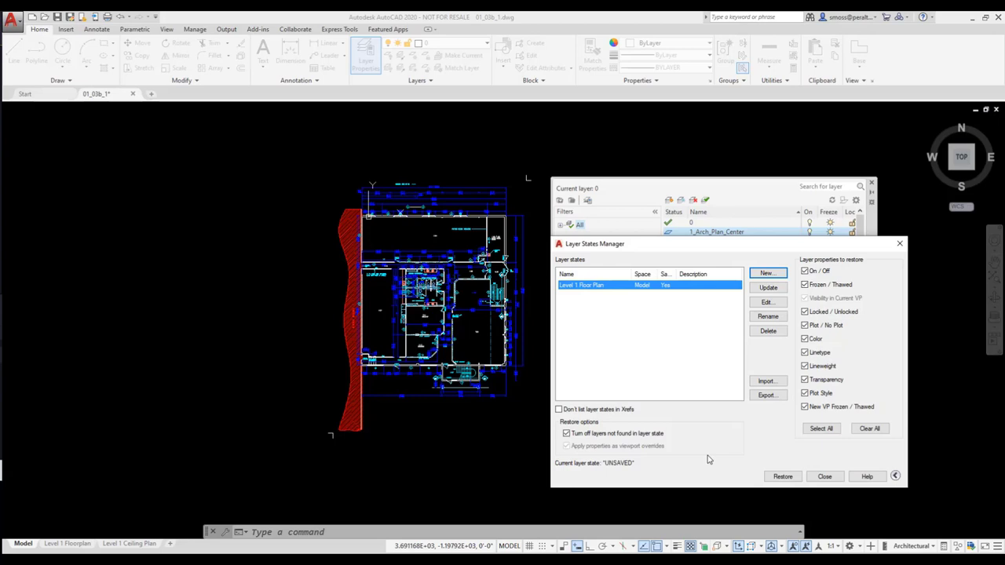
{"action": "left_click", "coordinate": [825, 477]}
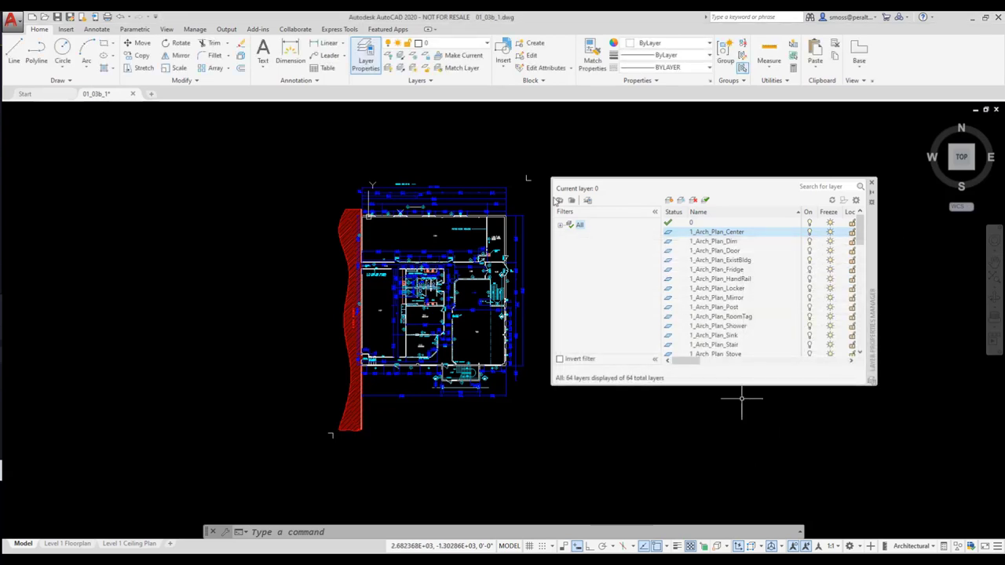
- Create a layer properties filter named 1_Arch_Reflected under All that matches the layer name 1_Arch_Ref*
{"action": "left_click", "coordinate": [560, 226]}
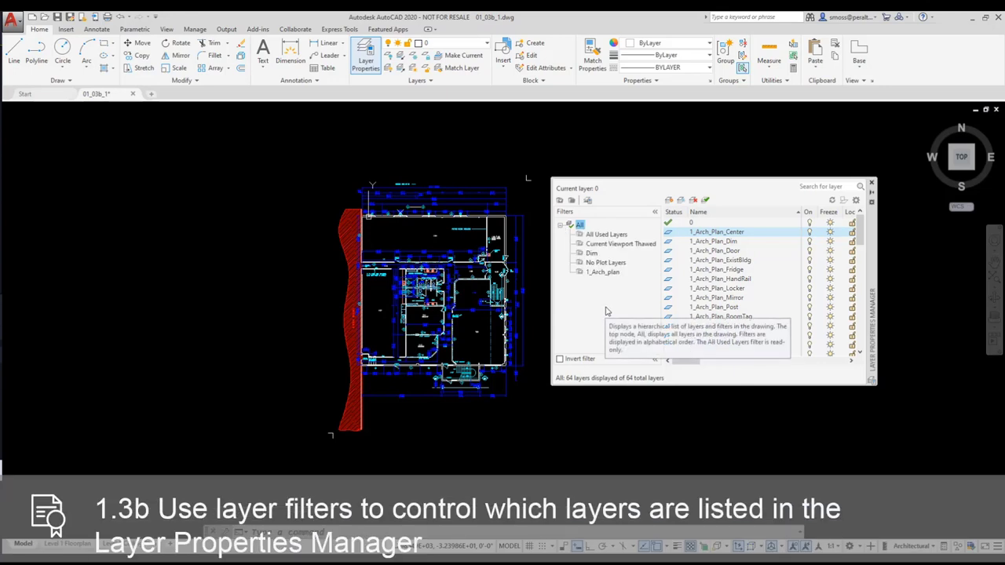
{"action": "right_click", "coordinate": [581, 228]}
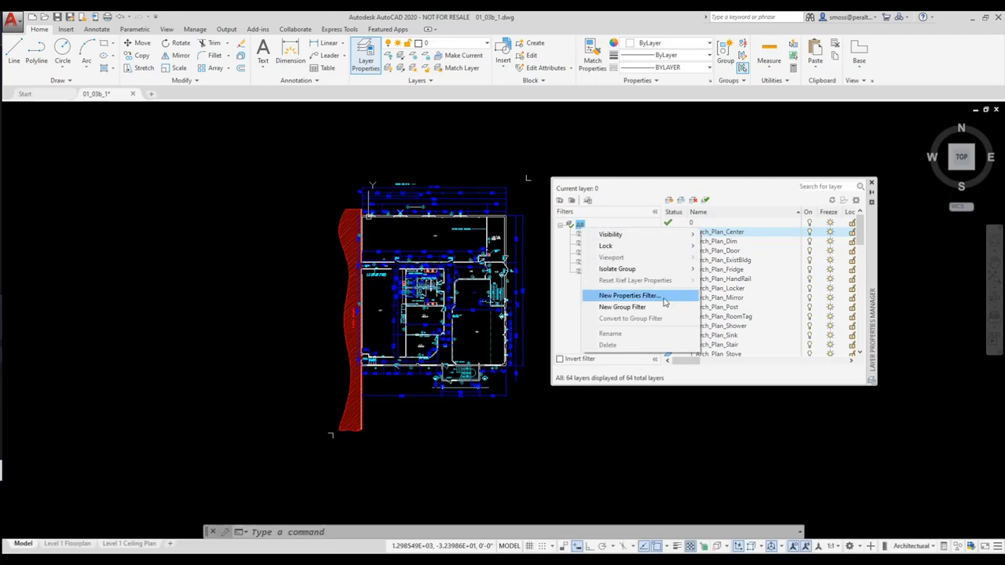
{"action": "left_click", "coordinate": [628, 295]}
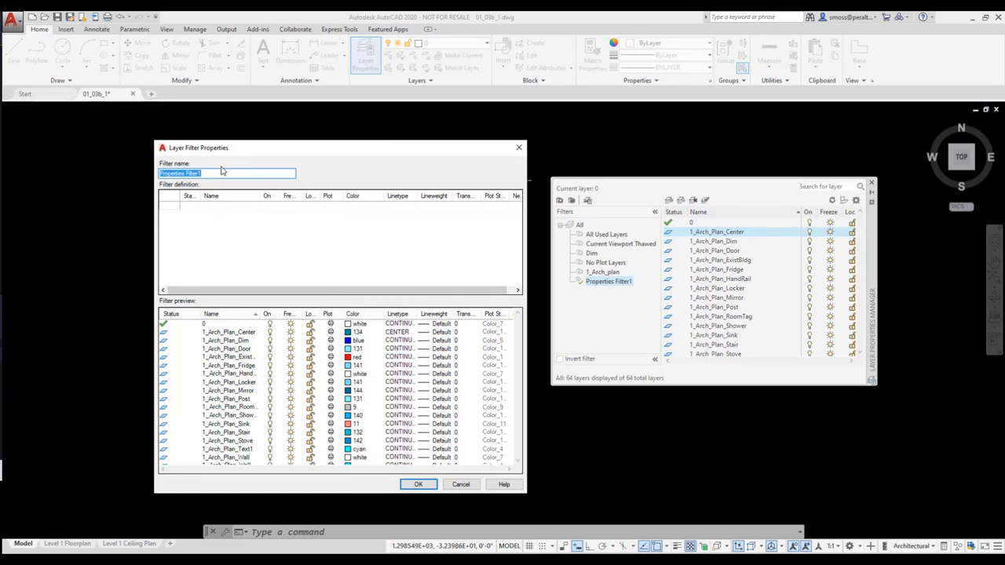
{"action": "type", "text": "1_Arch_Reflected"}
{"action": "left_click", "coordinate": [220, 206]}
{"action": "type", "text": "1*_Arch_"}
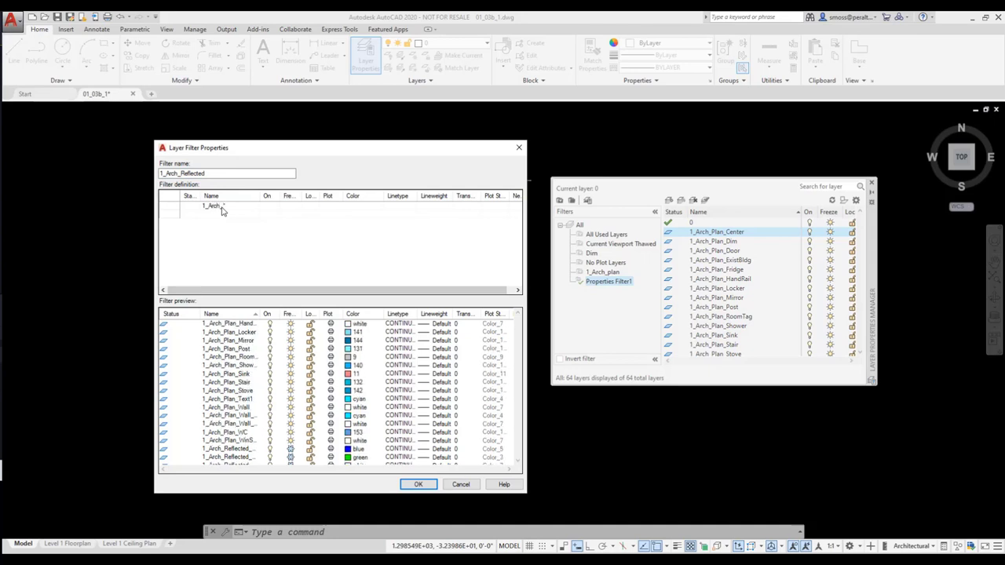
{"action": "type", "text": "Refl"}
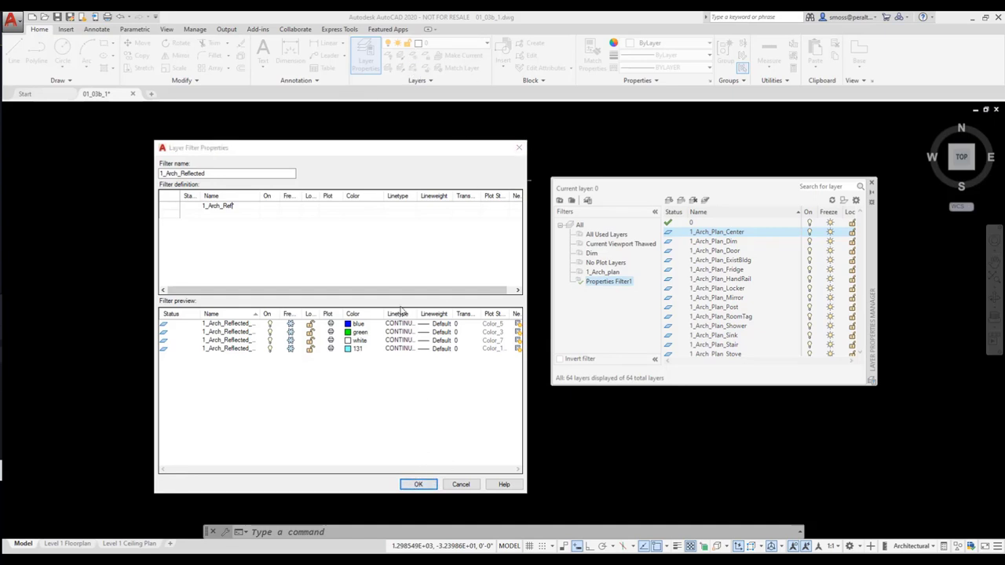
{"action": "left_click", "coordinate": [417, 483]}
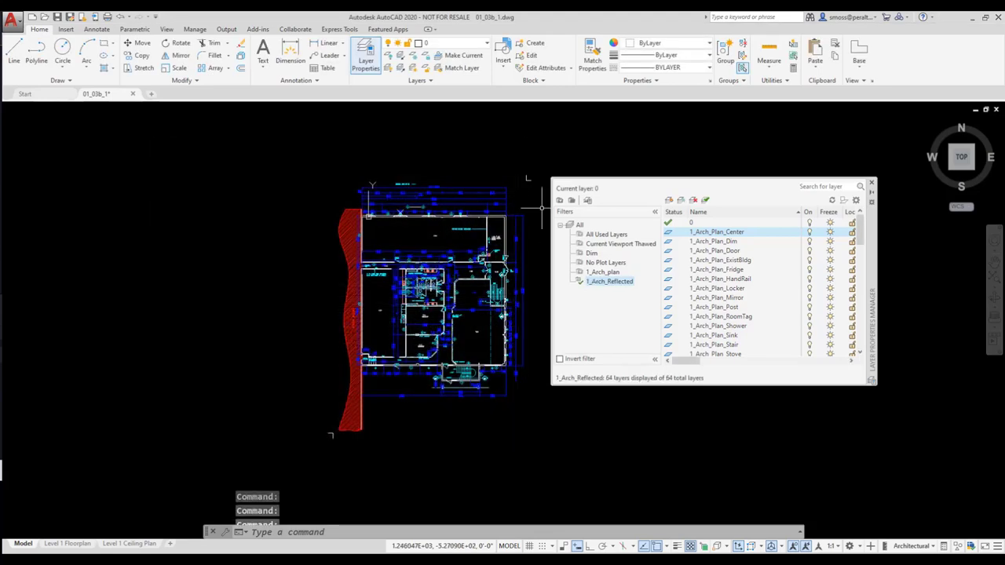
- Thaw all layers and isolate the 1_Arch_Reflected filter's layers in all viewports, dismissing the current-layer freeze notice
{"action": "left_click", "coordinate": [424, 69]}
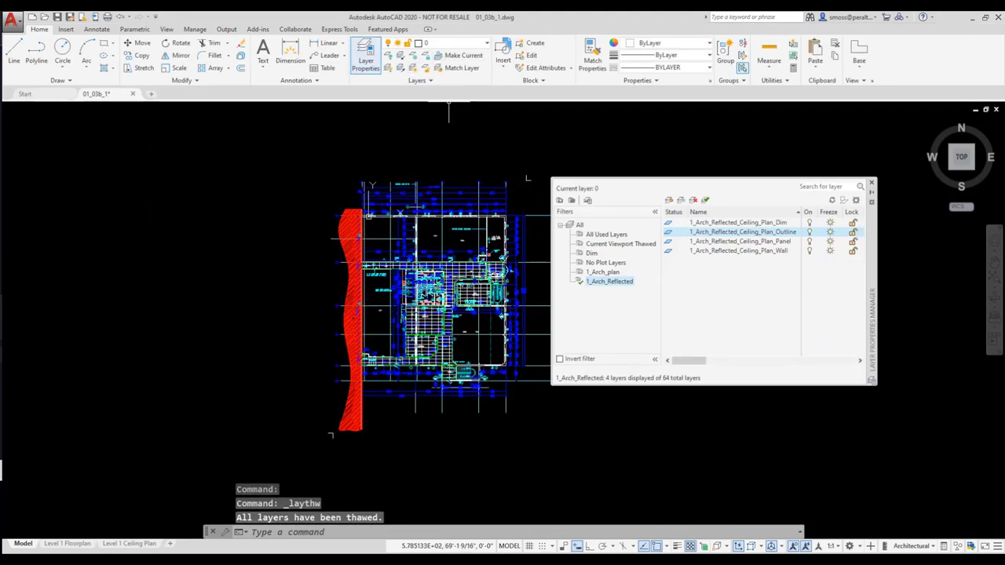
{"action": "right_click", "coordinate": [602, 285]}
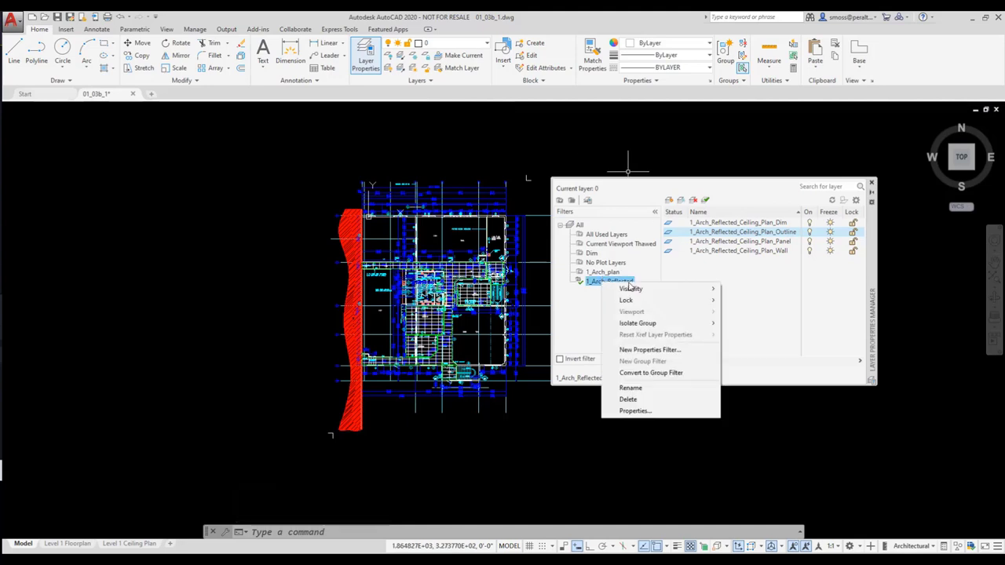
{"action": "mouse_move", "coordinate": [668, 325]}
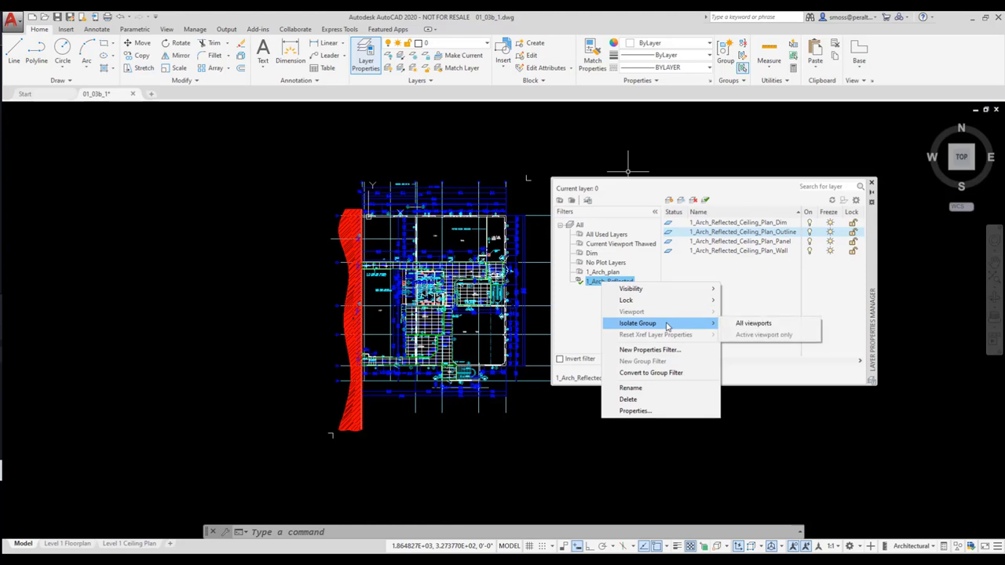
{"action": "left_click", "coordinate": [758, 327]}
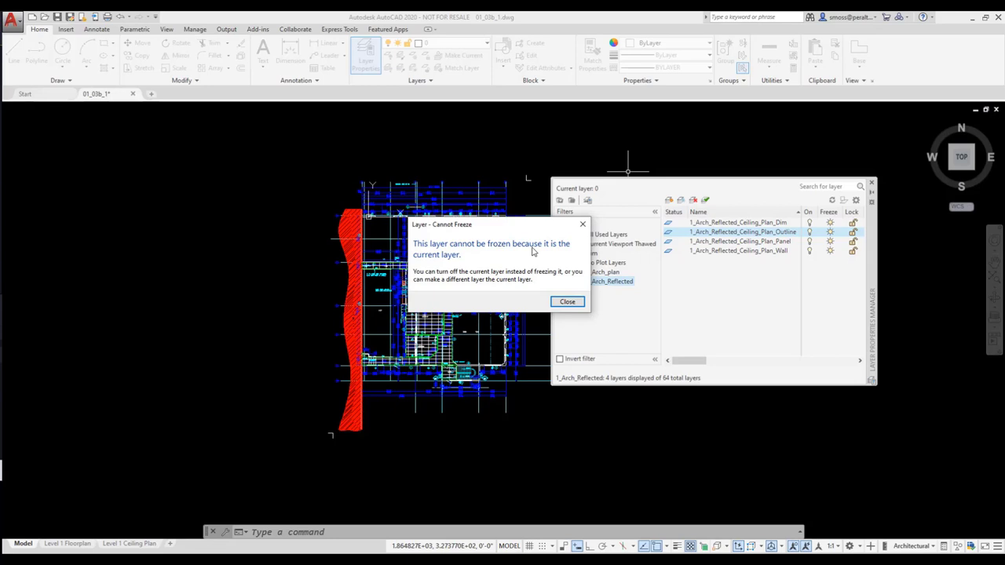
{"action": "left_click", "coordinate": [566, 302]}
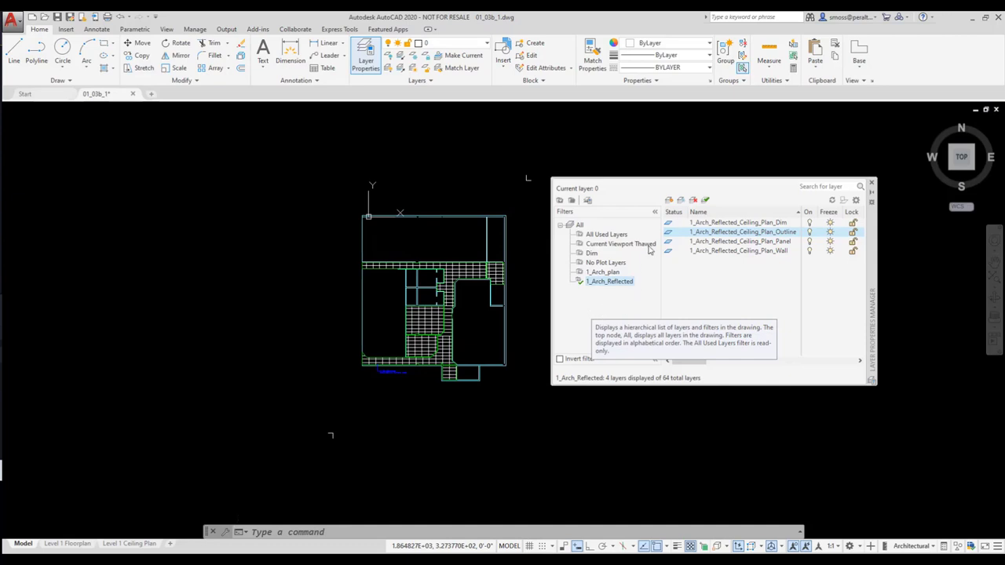
- Save the current layer settings as a new layer state named Level 1 Ceiling Plan, and close the layer managers
{"action": "left_click", "coordinate": [587, 200]}
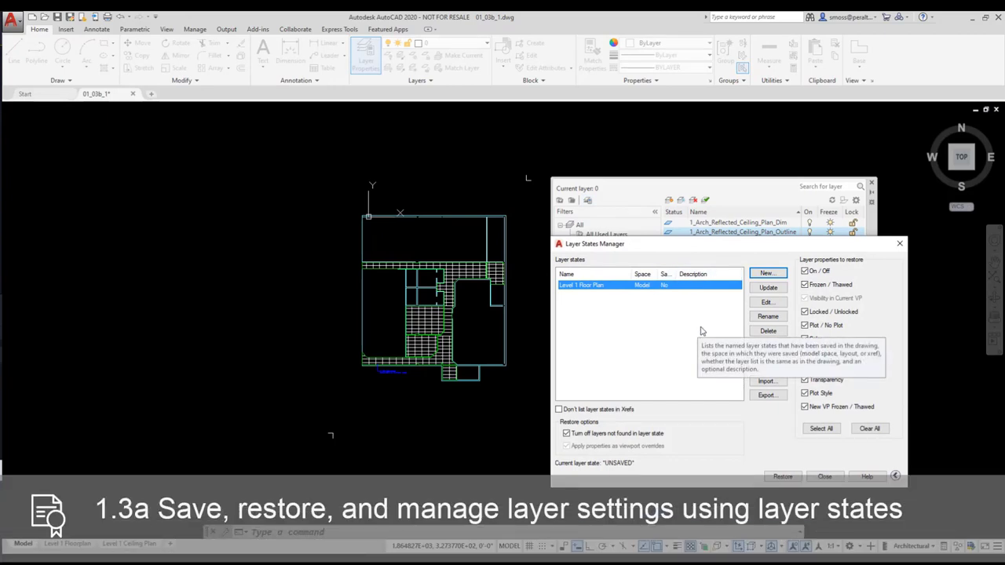
{"action": "left_click", "coordinate": [770, 275]}
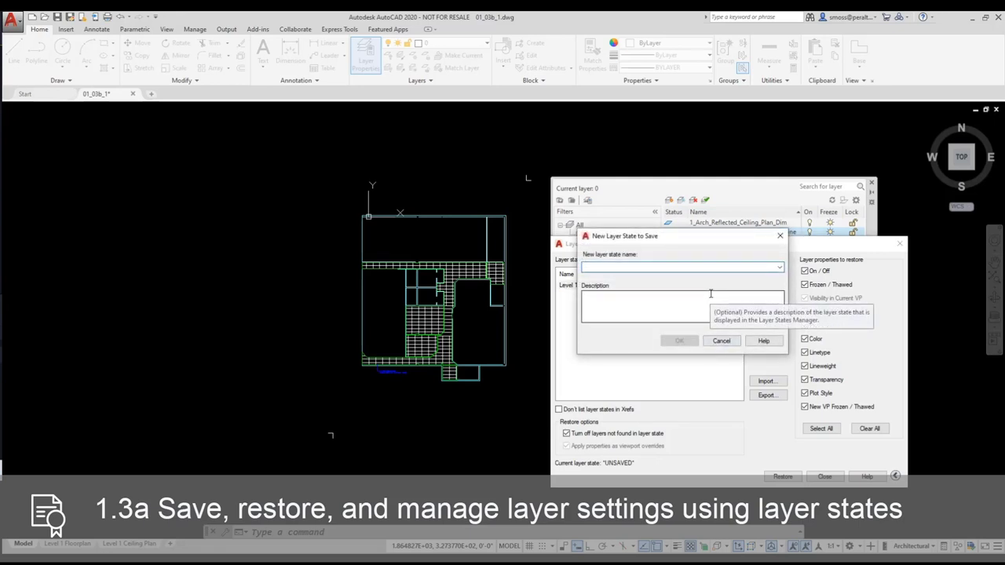
{"action": "type", "text": "Level"}
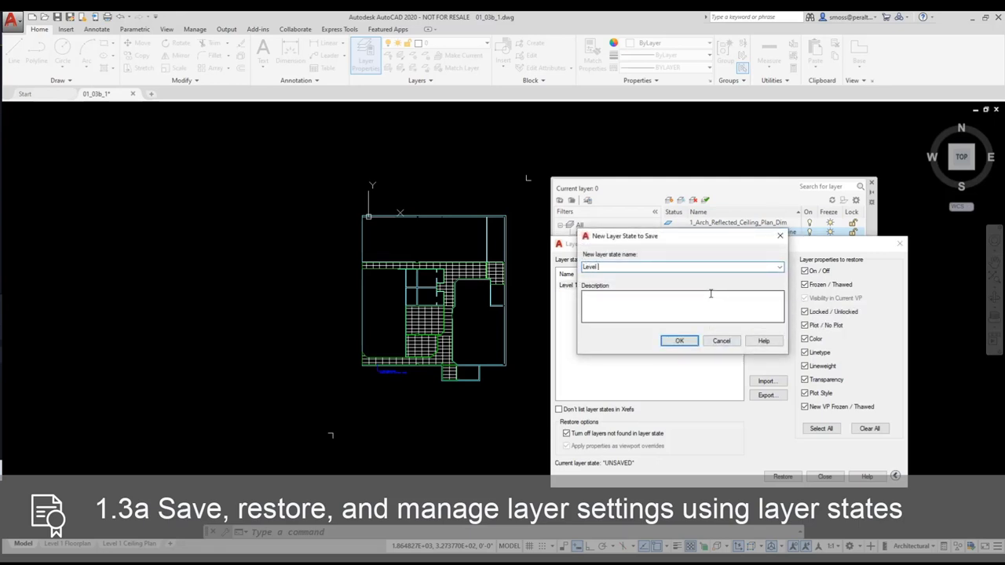
{"action": "type", "text": " 1 Ceiling "}
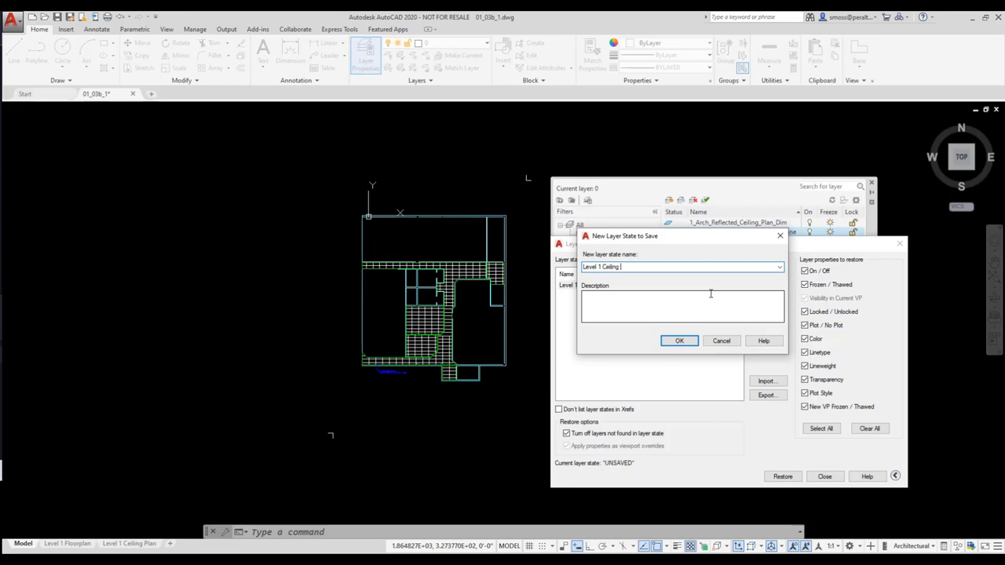
{"action": "type", "text": "Plan"}
{"action": "left_click", "coordinate": [679, 340]}
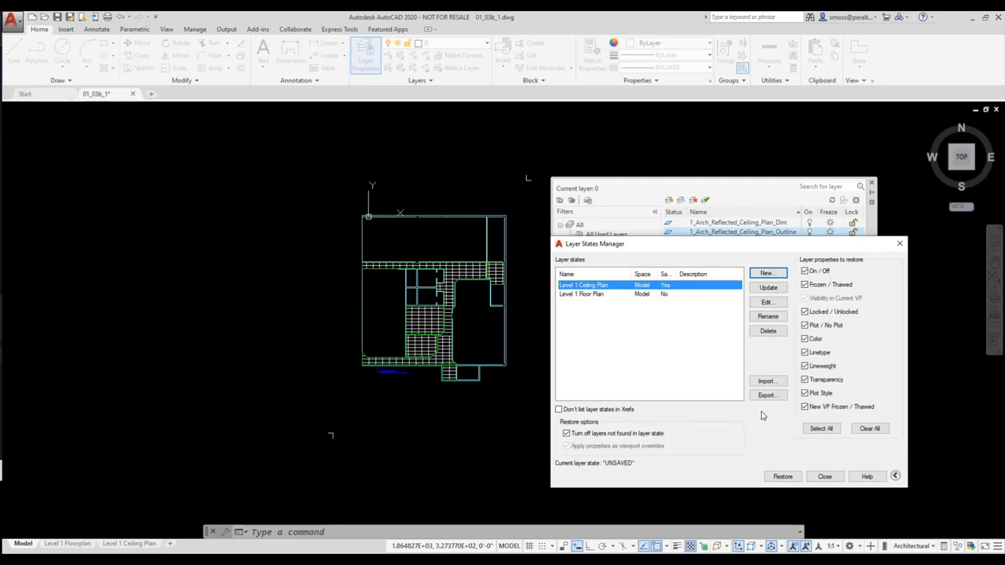
{"action": "left_click", "coordinate": [824, 476]}
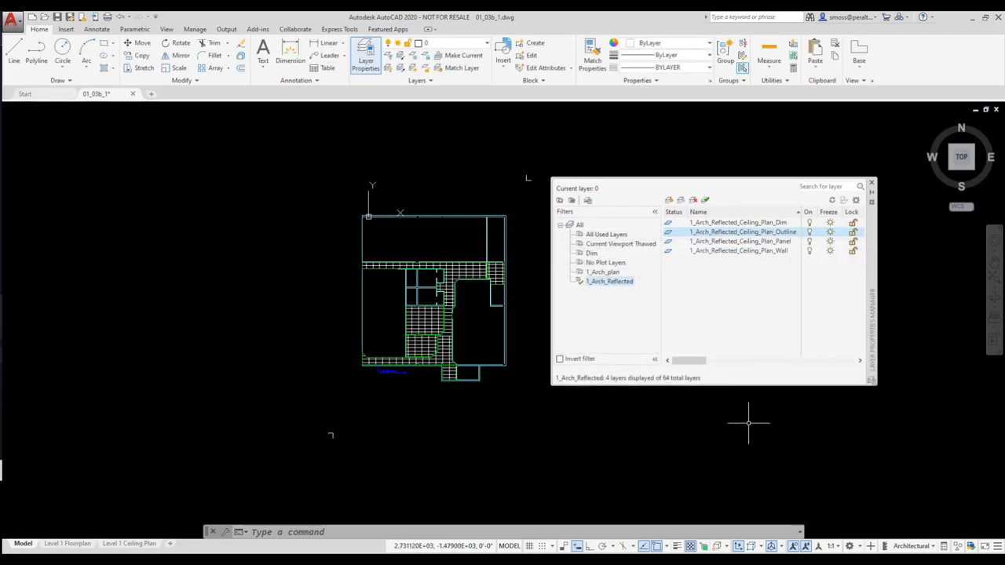
{"action": "left_click", "coordinate": [871, 183]}
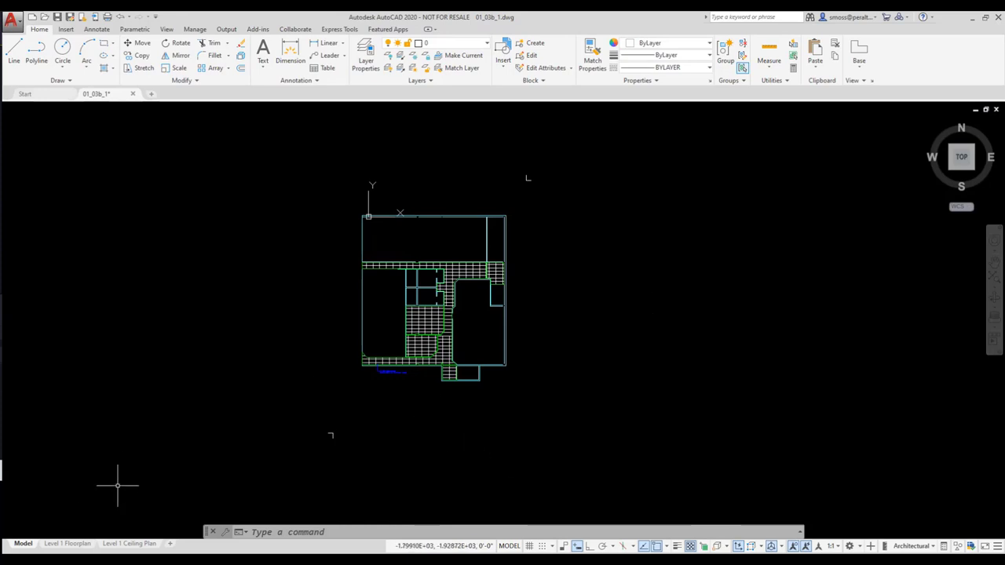
- Activate the viewport on the Level 1 Floorplan layout and restore the Level 1 Floor Plan layer state in it
{"action": "mouse_move", "coordinate": [62, 547]}
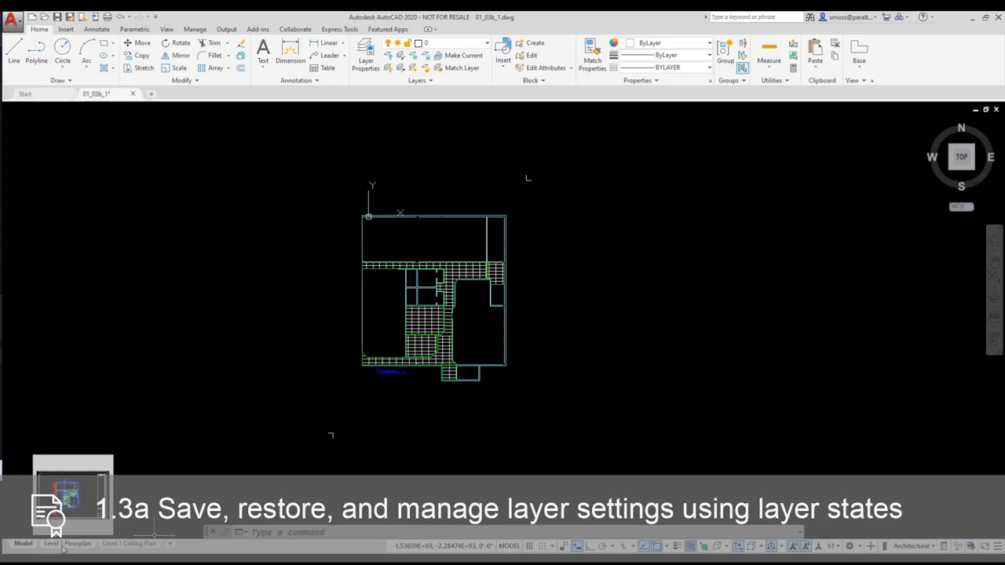
{"action": "left_click", "coordinate": [63, 548]}
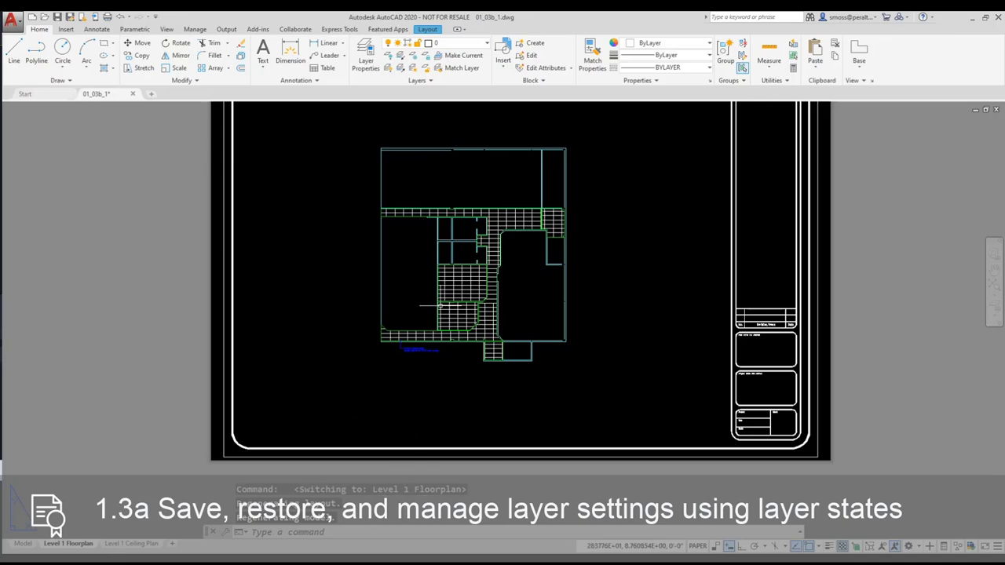
{"action": "double_click", "coordinate": [411, 279]}
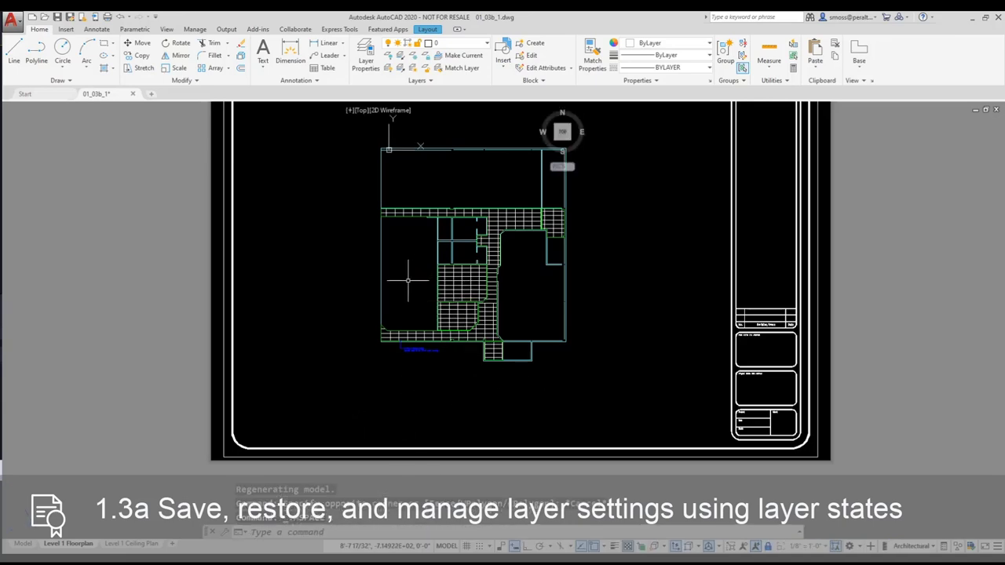
{"action": "left_click", "coordinate": [421, 80]}
{"action": "left_click", "coordinate": [443, 95]}
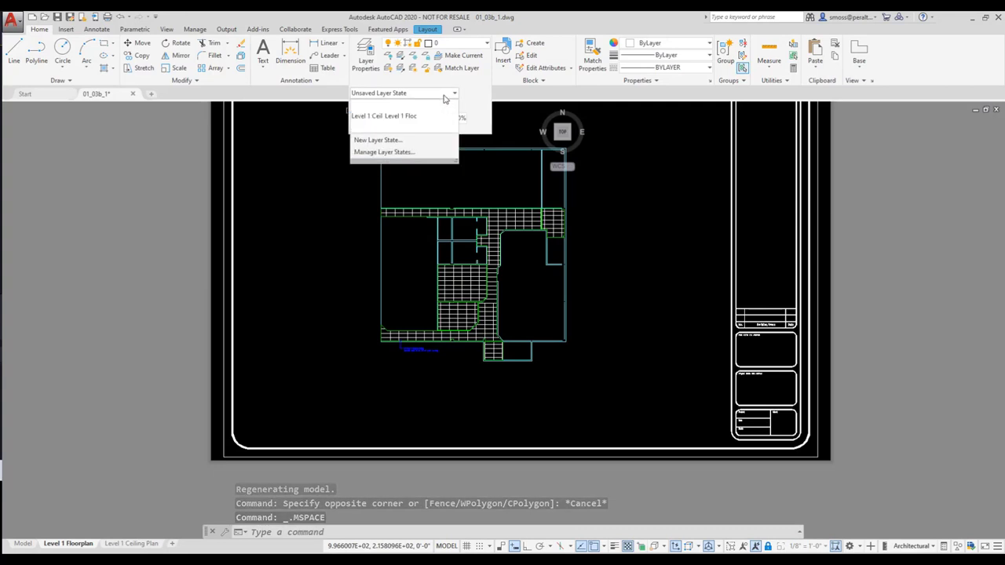
{"action": "left_click", "coordinate": [402, 117]}
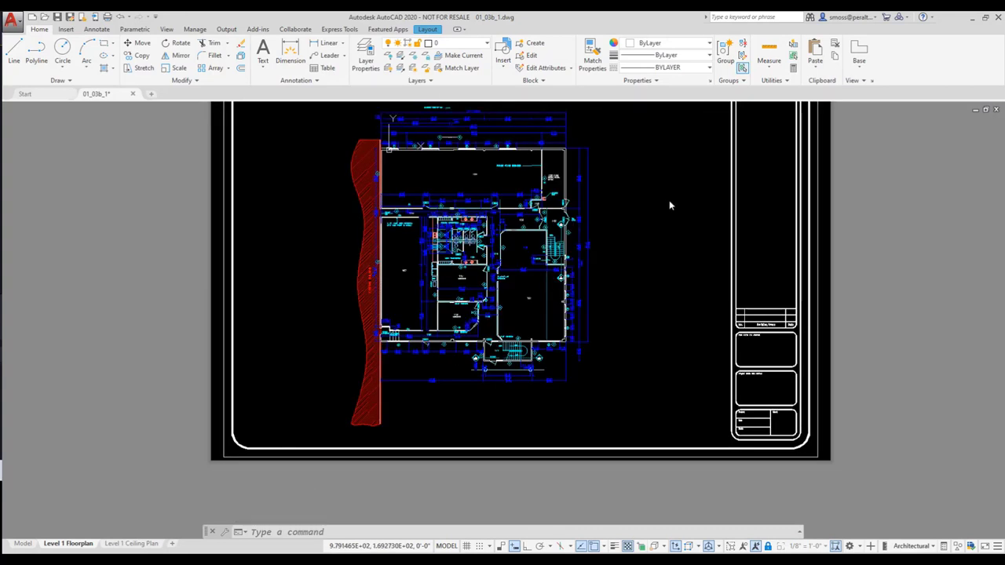
- Restore the Level 1 Ceiling Plan layer state in the Level 1 Ceiling Plan layout's viewport and return to paper space
{"action": "left_click", "coordinate": [146, 544]}
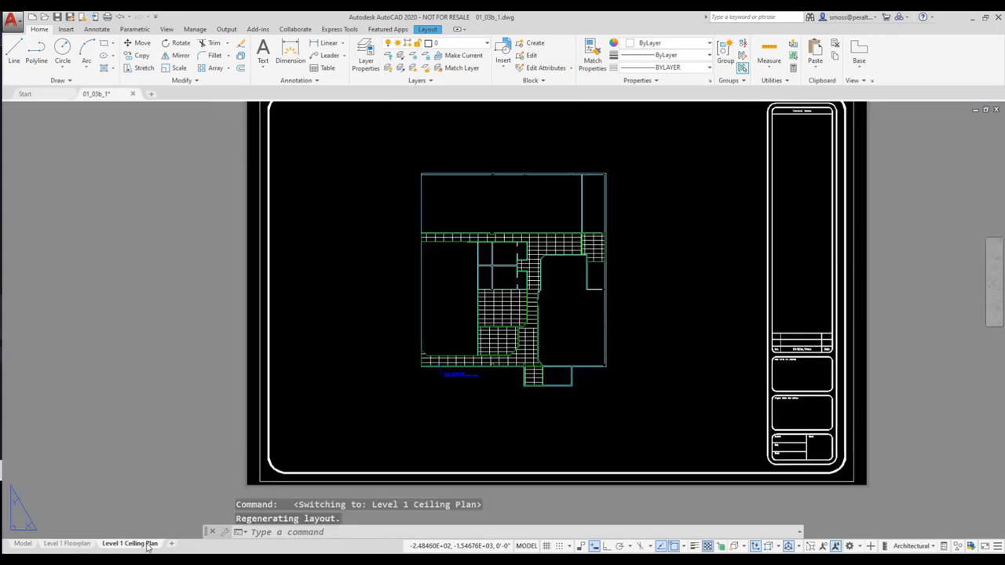
{"action": "double_click", "coordinate": [493, 211]}
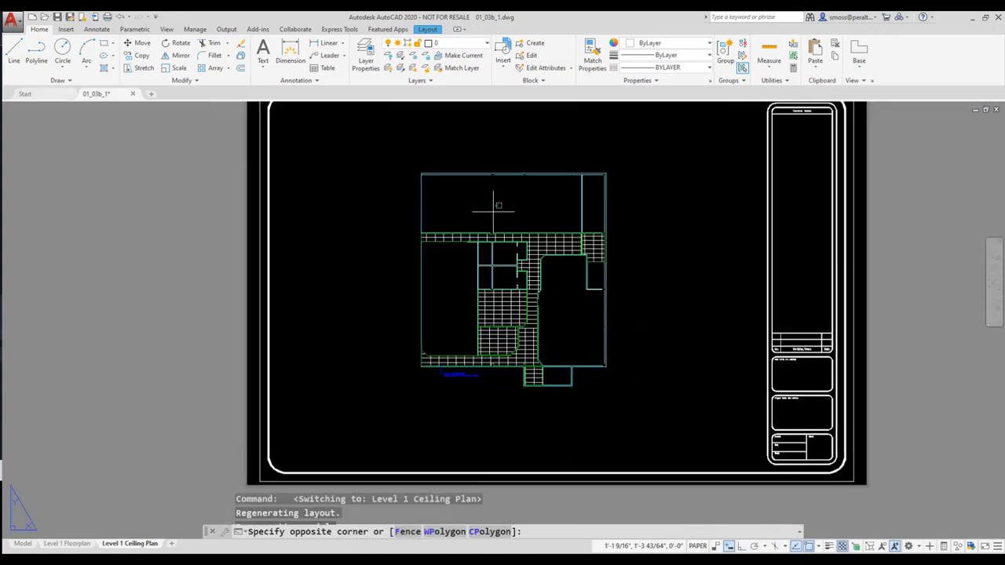
{"action": "left_click", "coordinate": [424, 81]}
{"action": "left_click", "coordinate": [436, 97]}
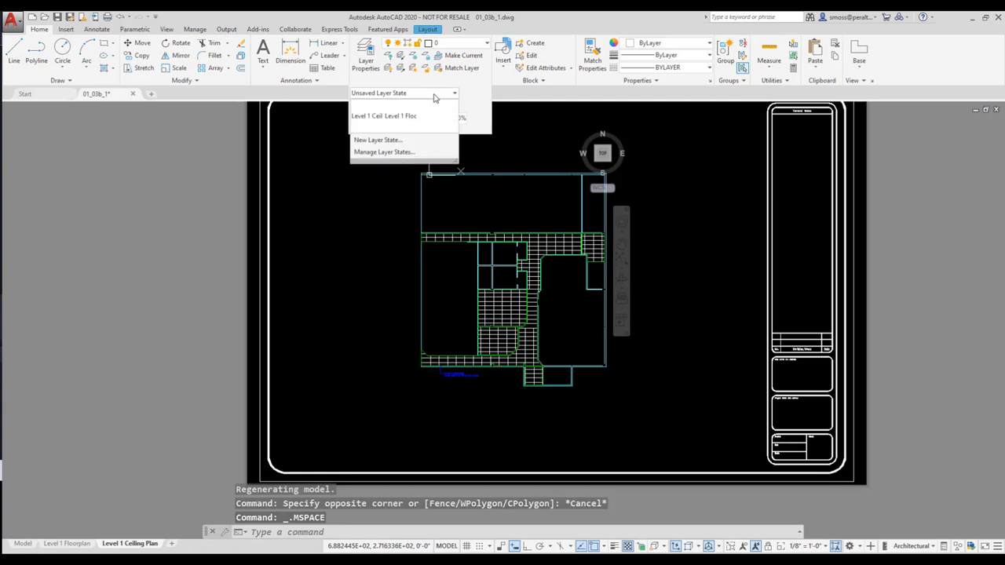
{"action": "left_click", "coordinate": [364, 126]}
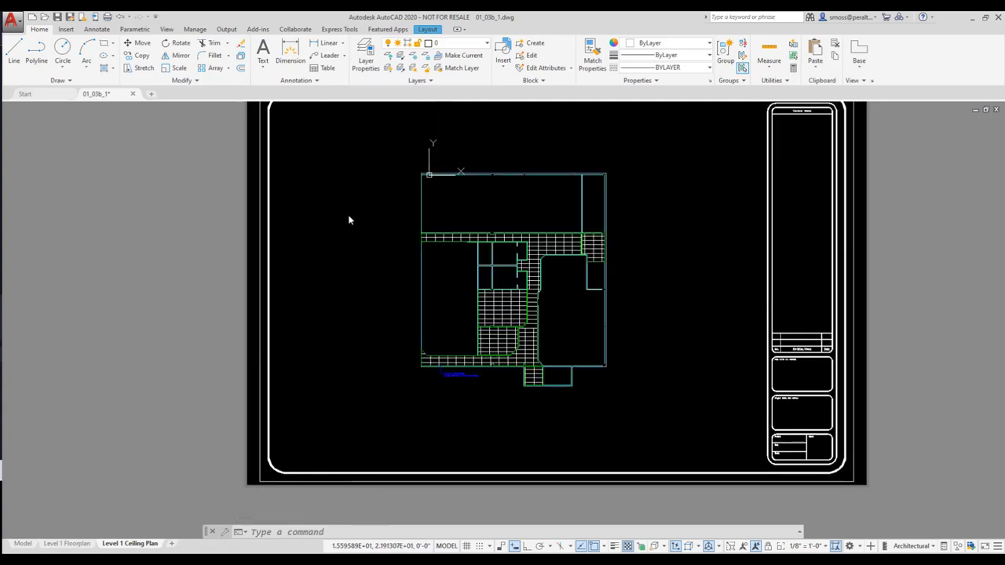
{"action": "double_click", "coordinate": [471, 499]}
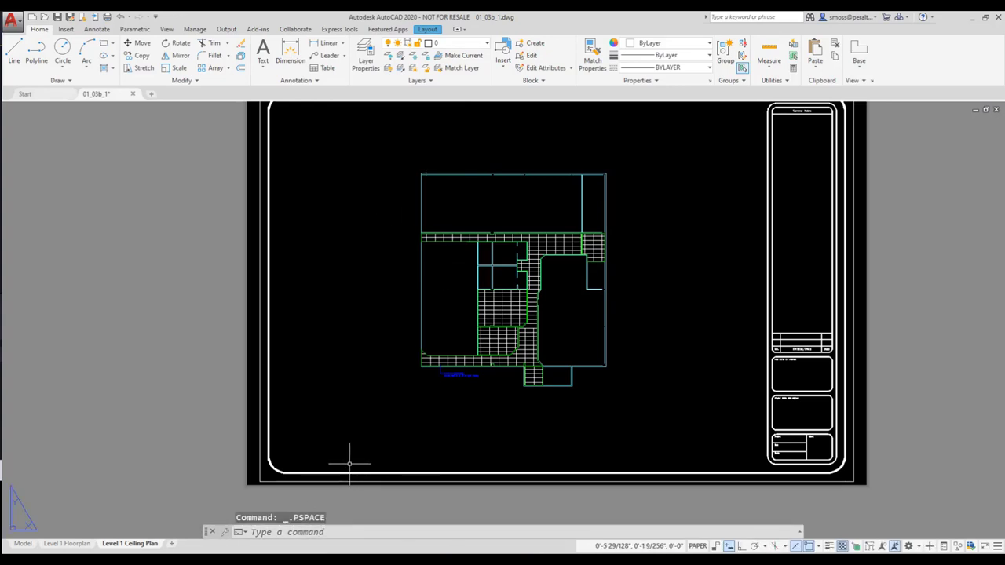
- Compare the layers displayed on the Level 1 Floorplan and Level 1 Ceiling Plan layouts
{"action": "left_click", "coordinate": [85, 543]}
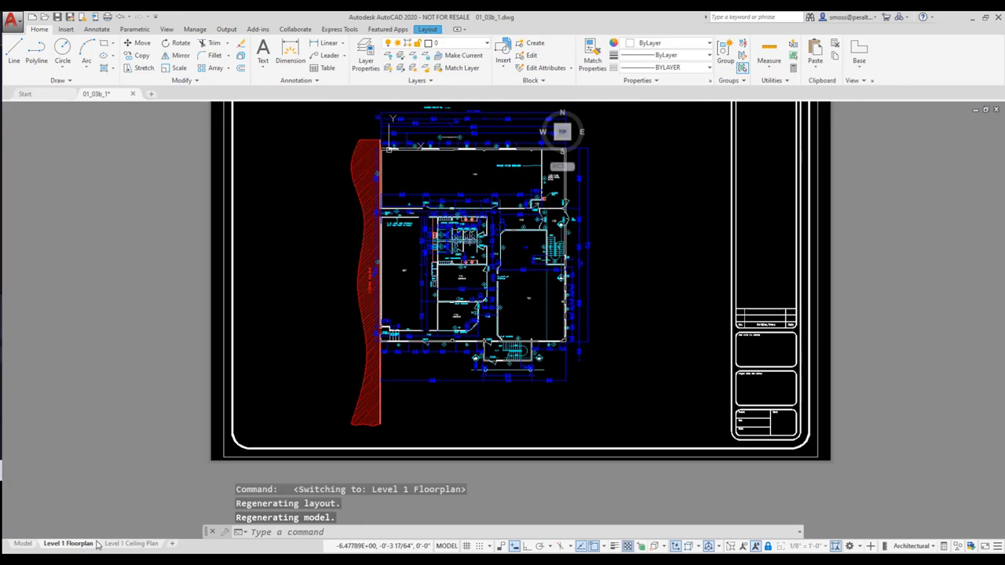
{"action": "left_click", "coordinate": [130, 543]}
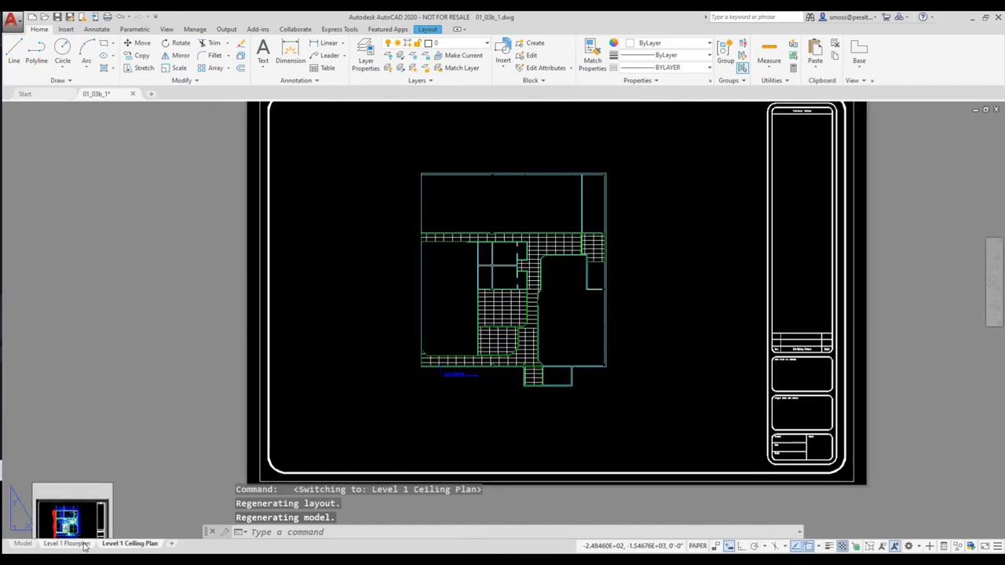
{"action": "left_click", "coordinate": [84, 543]}
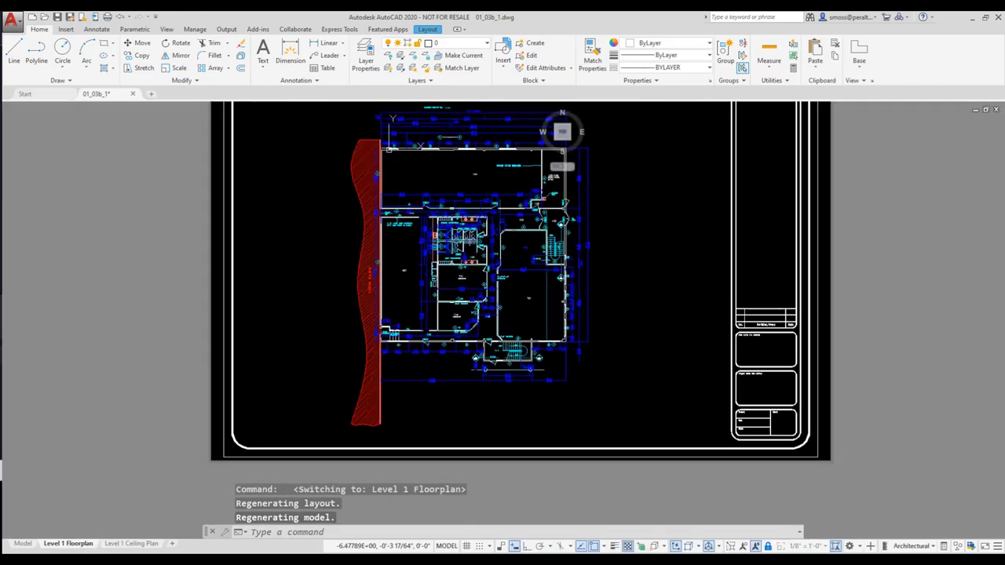
{"action": "middle_click_drag", "start_coordinate": [171, 330], "coordinate": [170, 370]}
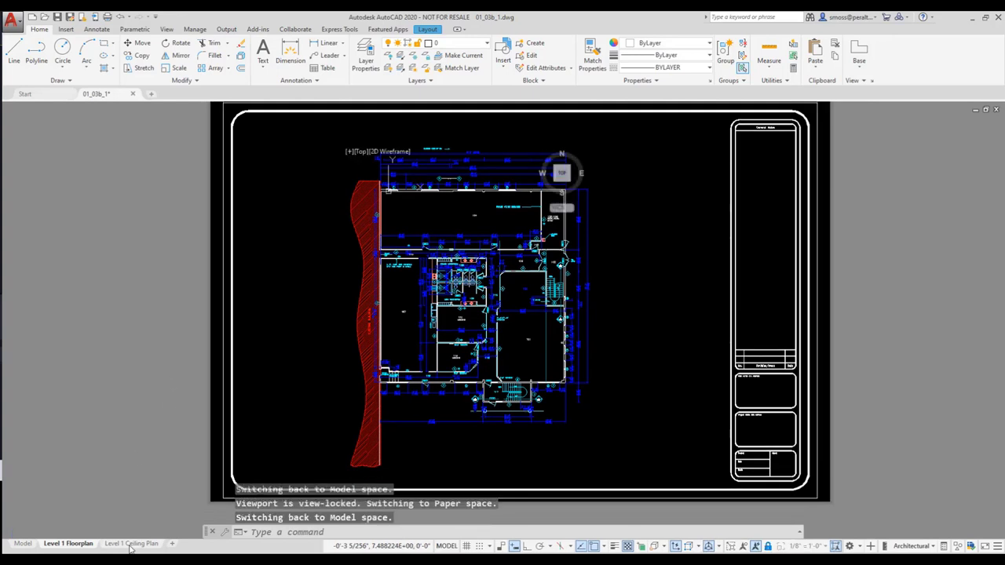
{"action": "left_click", "coordinate": [130, 543]}
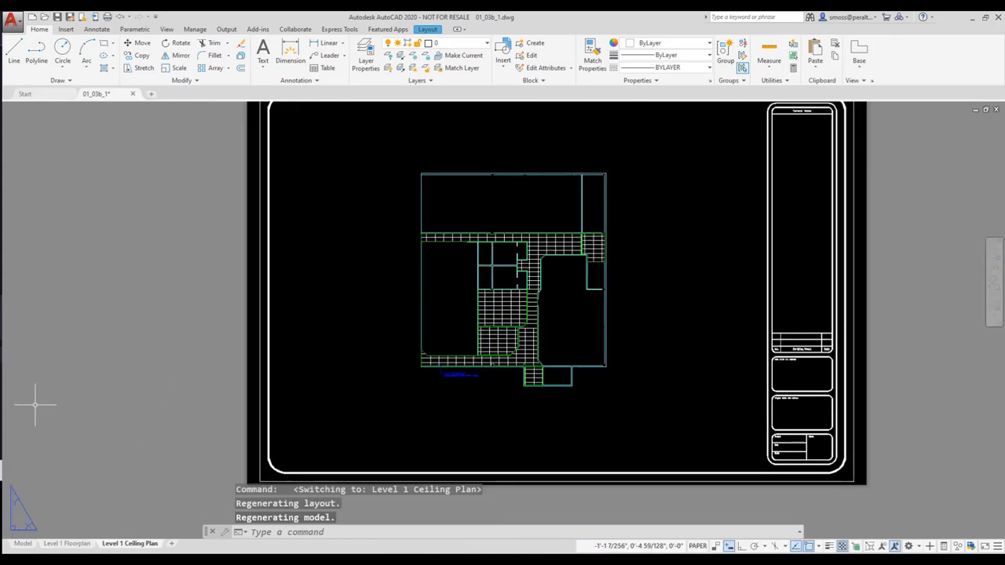